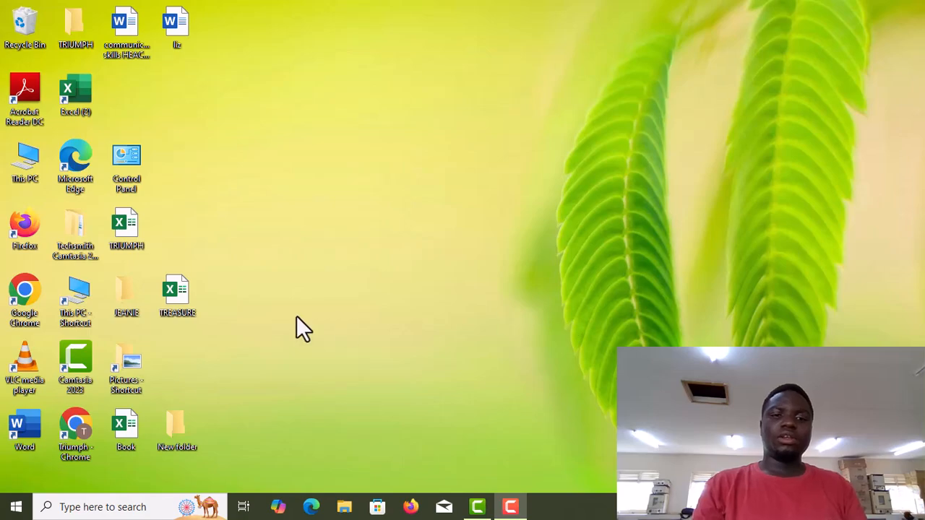
- Create a new Microsoft Excel Worksheet on the desktop, keeping its default name
right_click(244, 360)
mouse_move(127, 313)
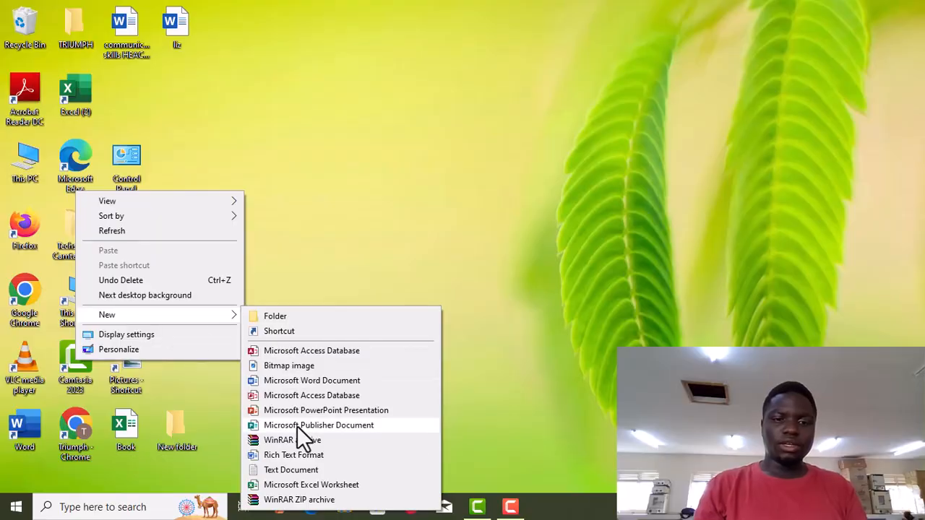
click(288, 485)
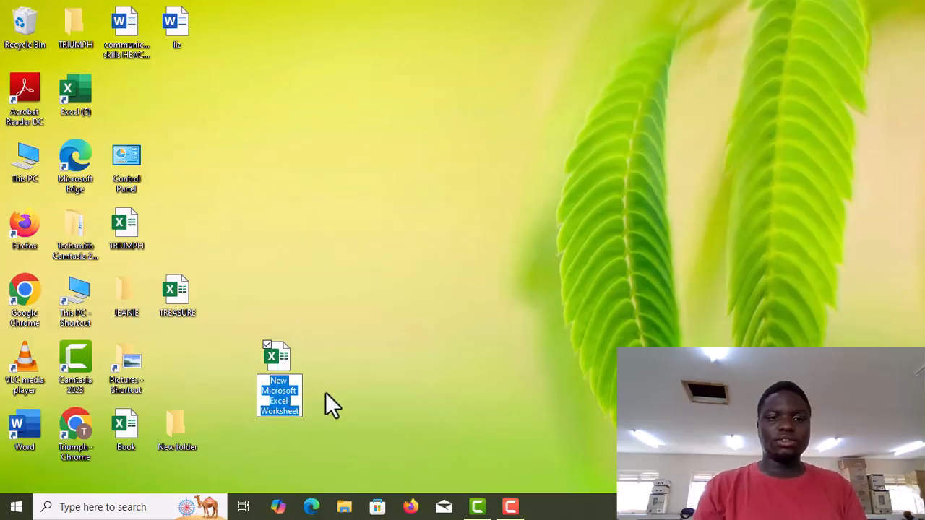
key(Return)
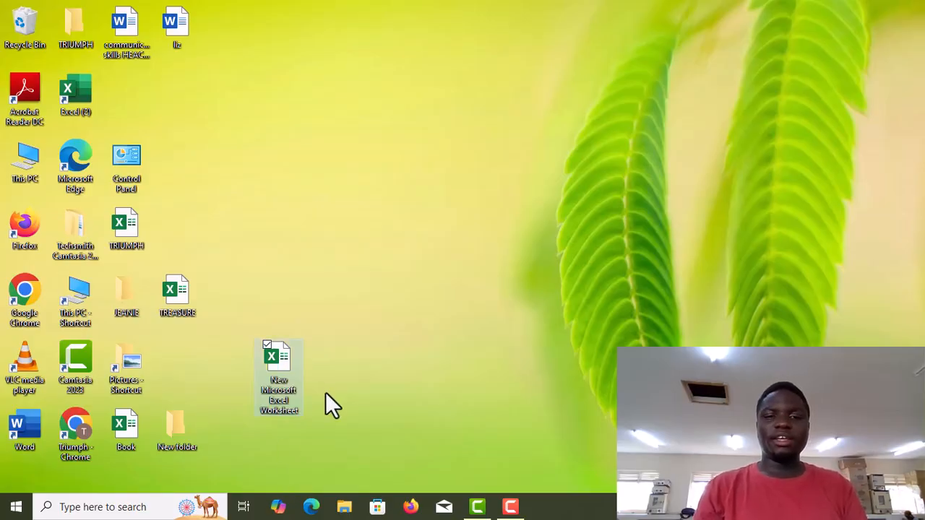
- Open the new worksheet in Excel and dismiss the genuine Office notice
click(325, 392)
click(272, 375)
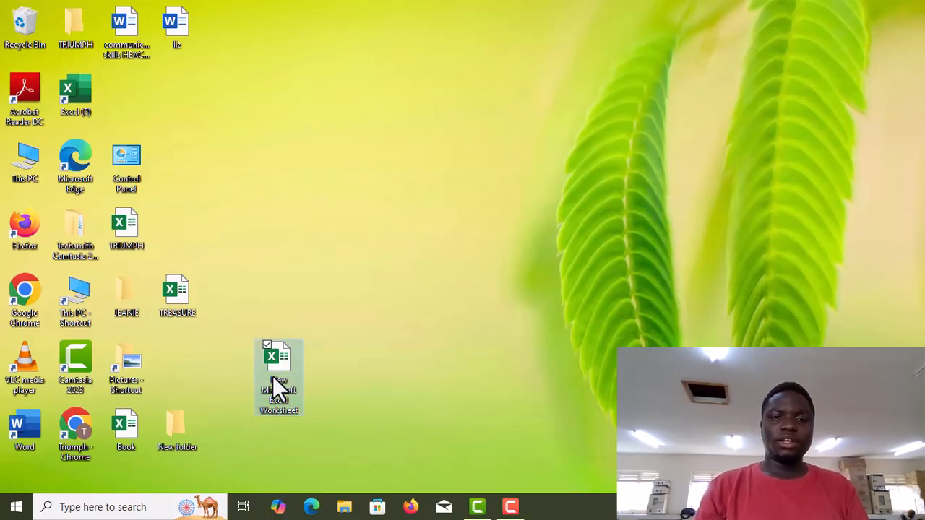
double_click(273, 376)
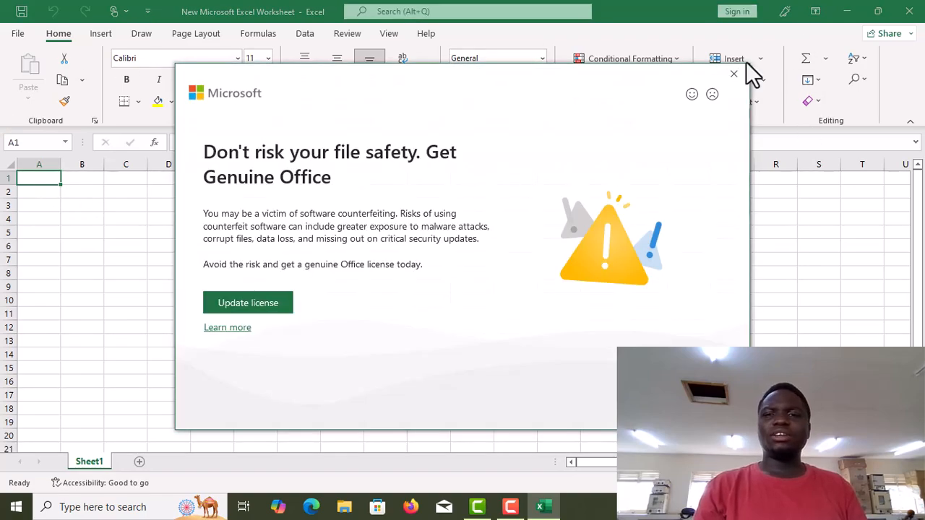
click(736, 73)
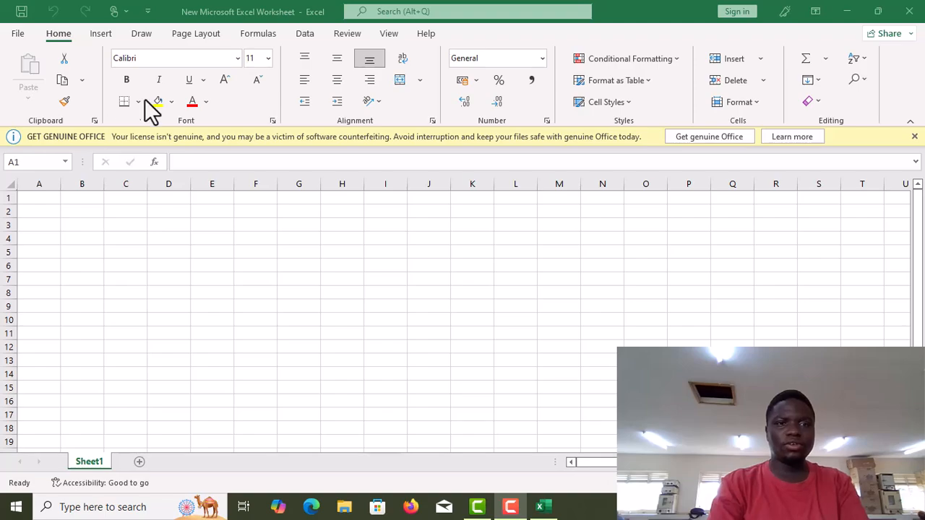
click(179, 165)
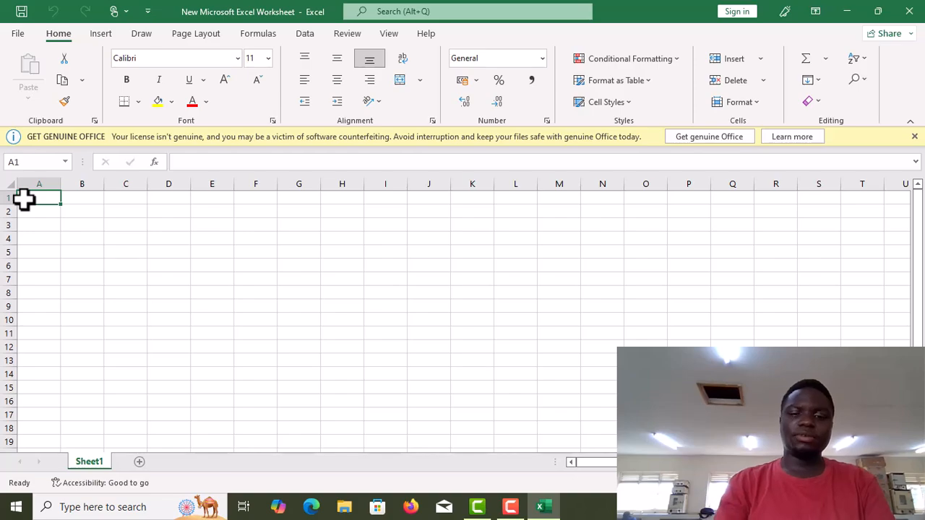
text(NAME)
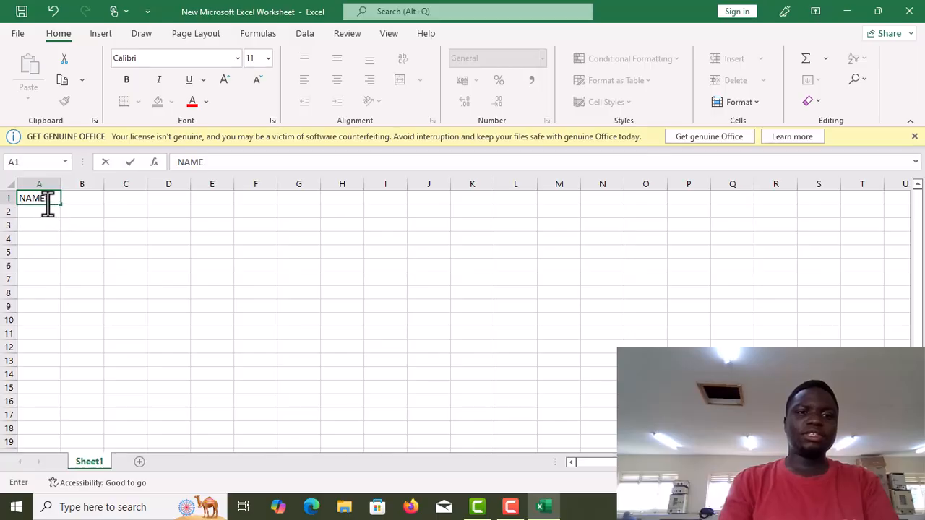
key(BackSpace)
key(BackSpace)
key(BackSpace)
key(BackSpace)
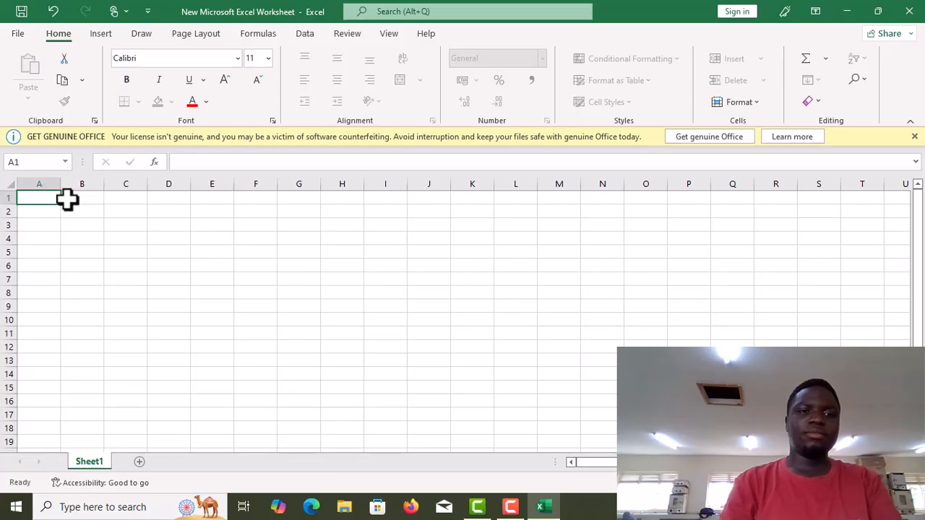
- Add the NAME header in B1 and the serial number 1 in A2
click(67, 200)
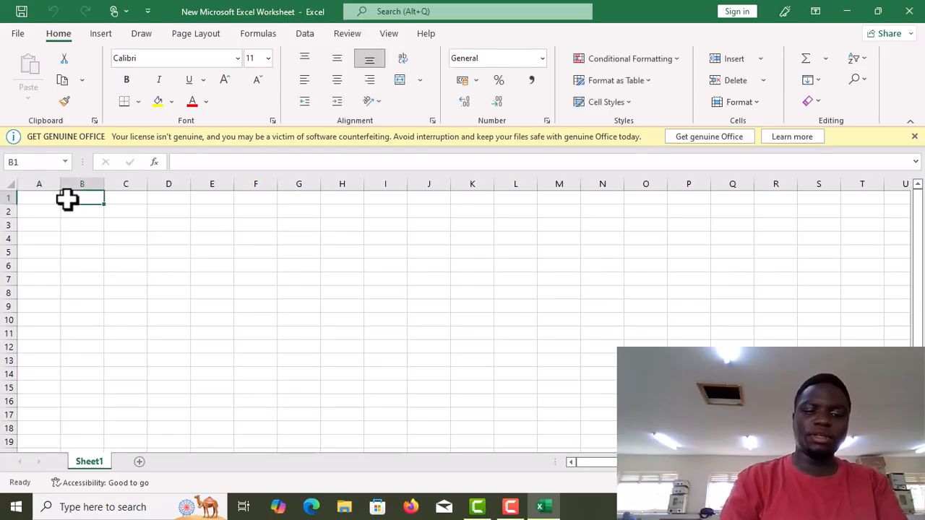
text(NAME)
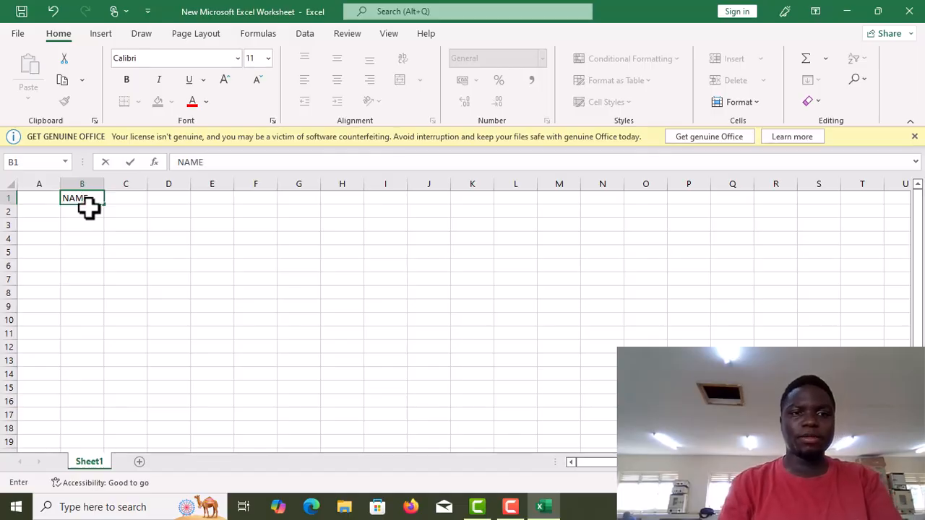
click(48, 212)
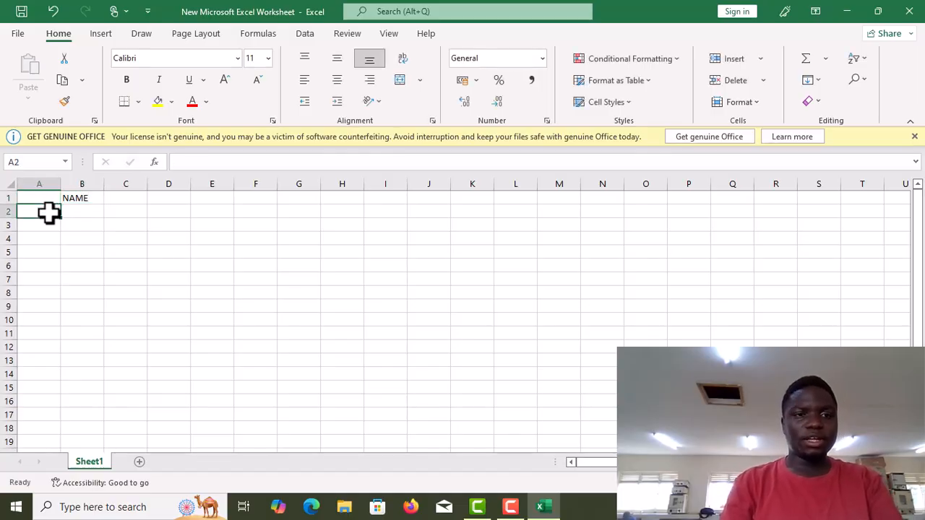
text(1)
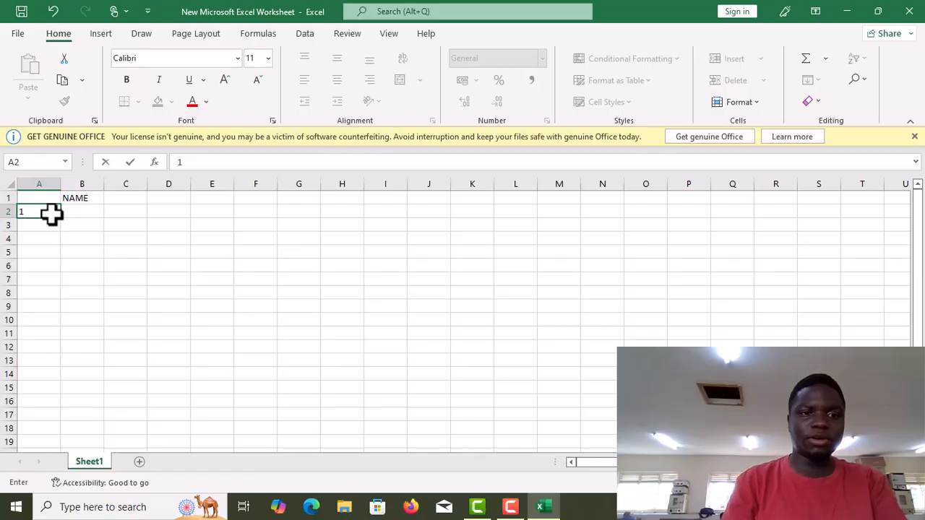
- Enter a student's name in B2, serial number 2 in A3, and a second student's name in B3
click(77, 213)
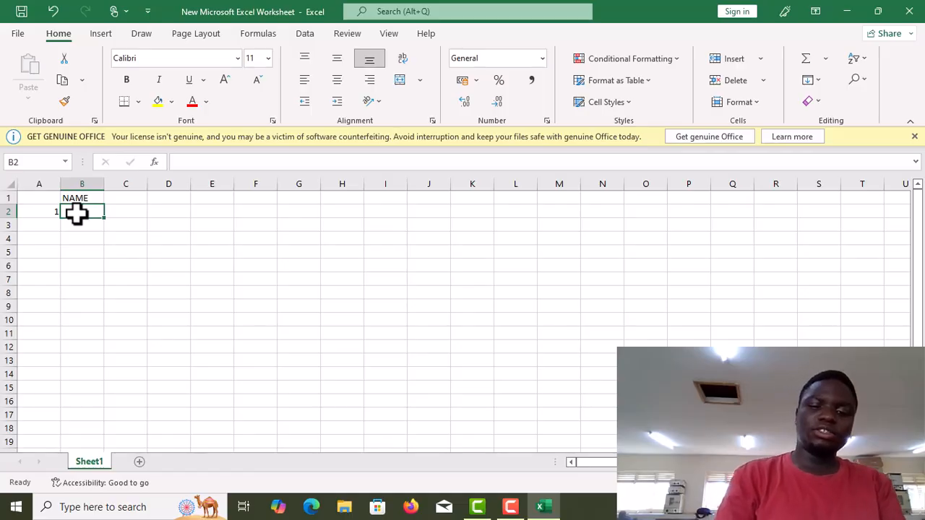
text(JOSHUA)
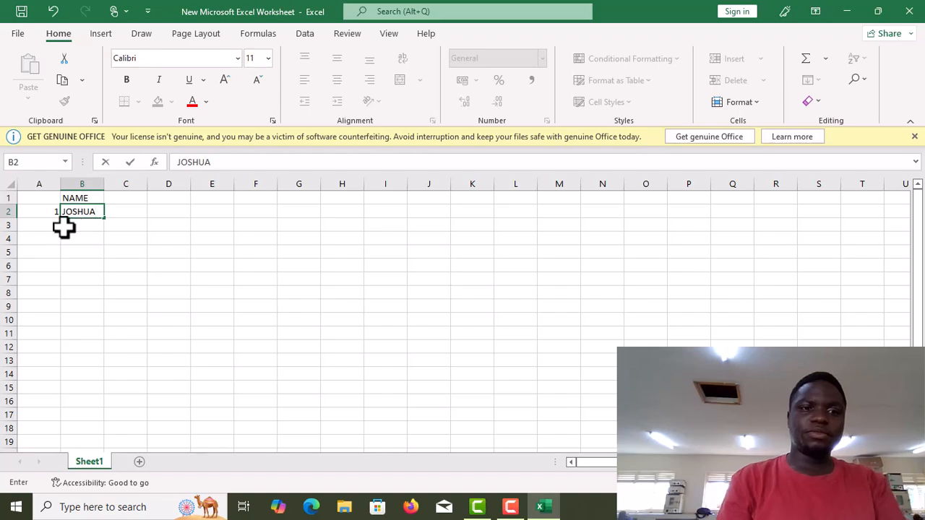
click(51, 228)
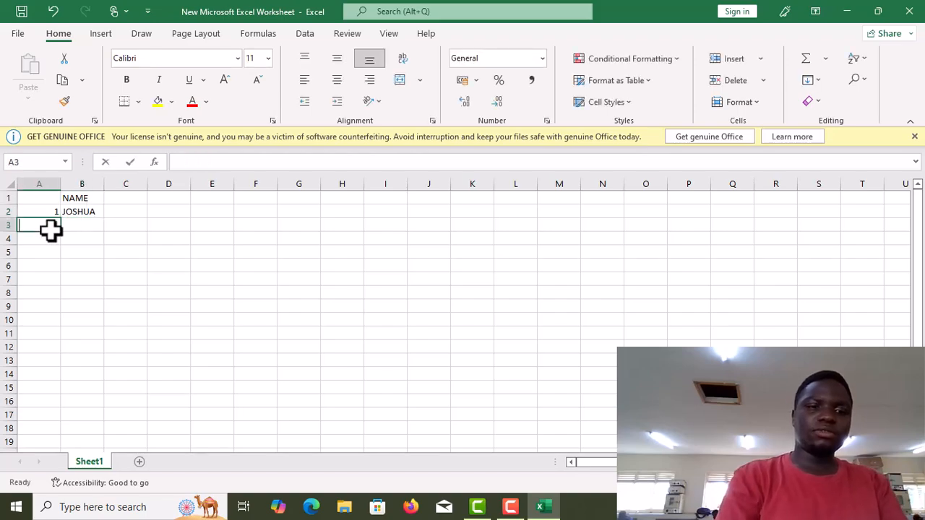
text(2)
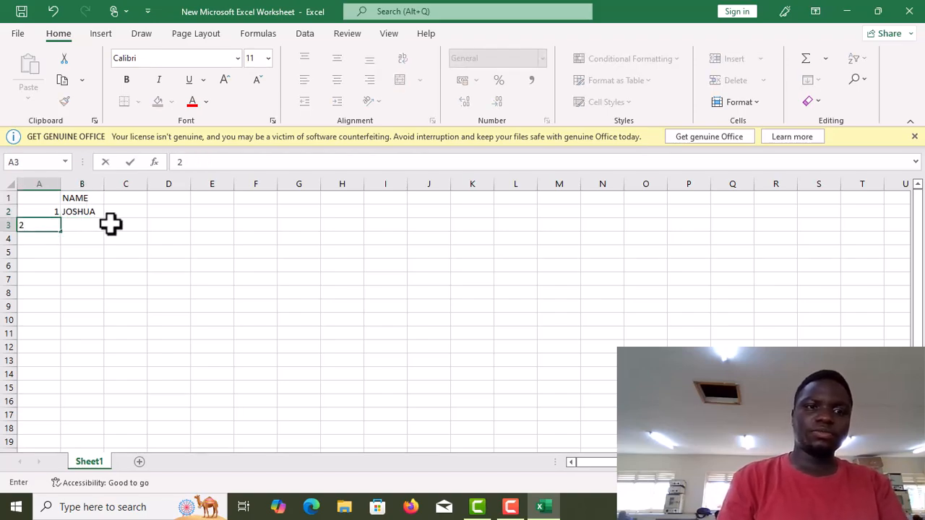
click(77, 226)
text(R)
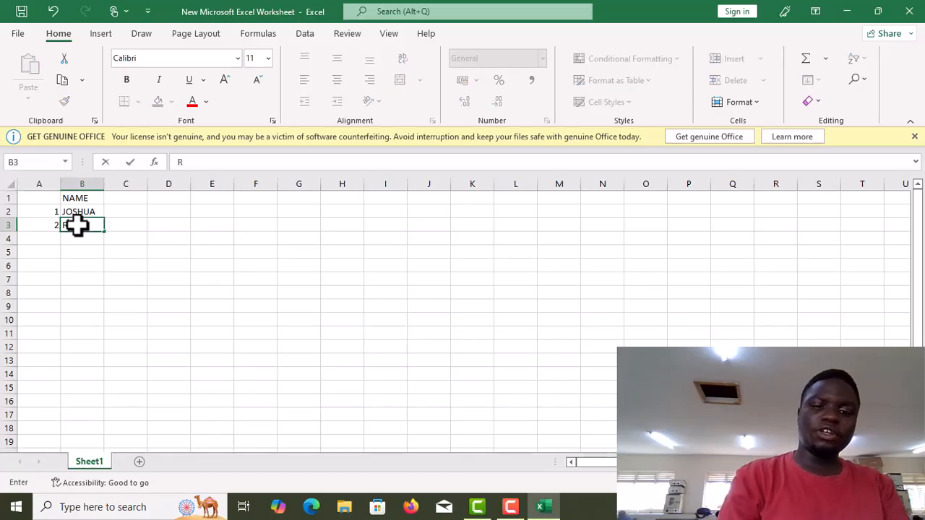
text(ODNEY)
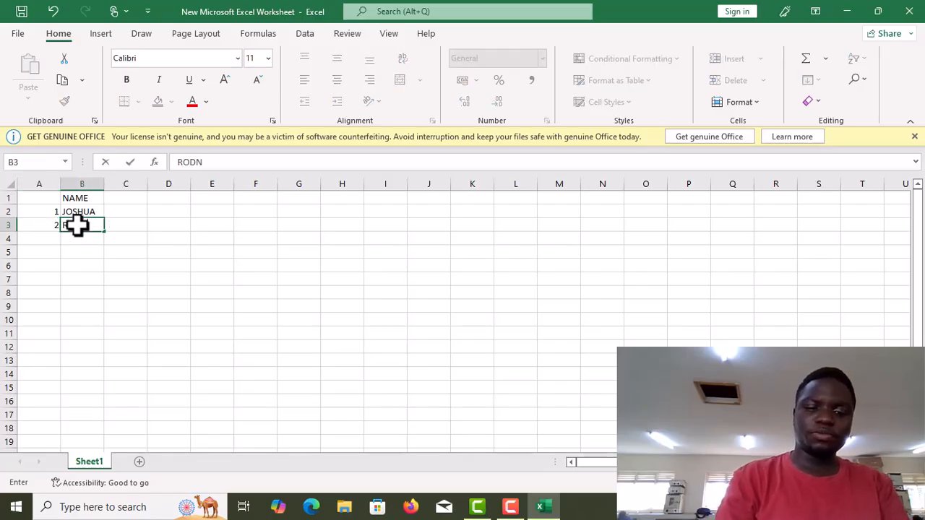
- Add the MARKS header in C1 with marks 90 in C2 and 85 in C3
click(122, 202)
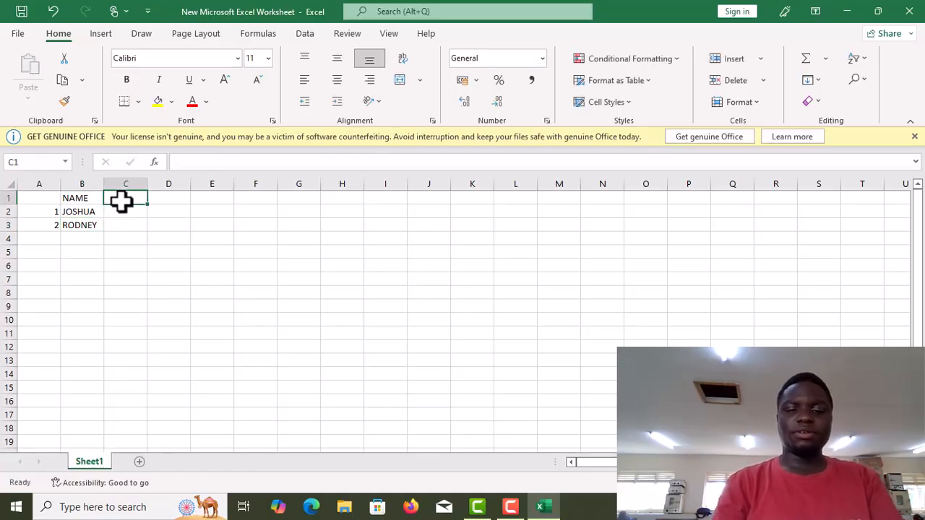
text(MARKS)
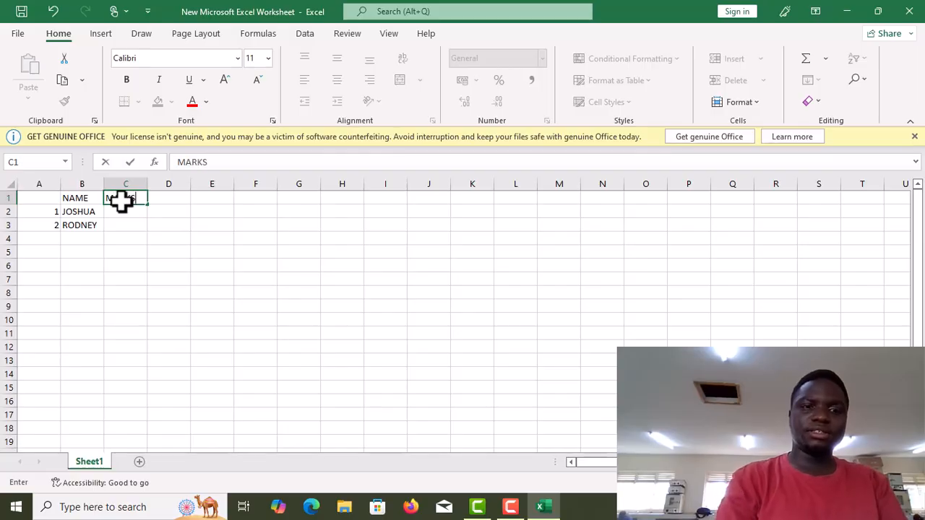
click(127, 215)
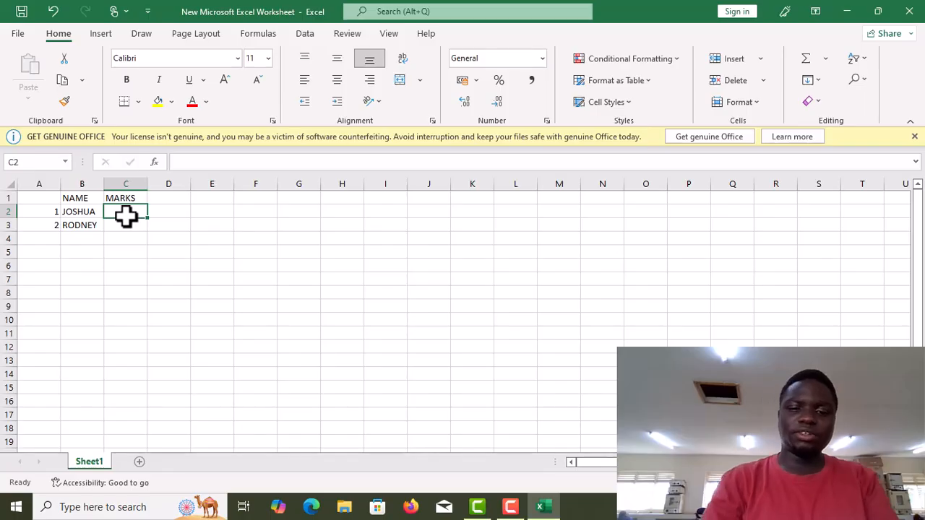
text(90)
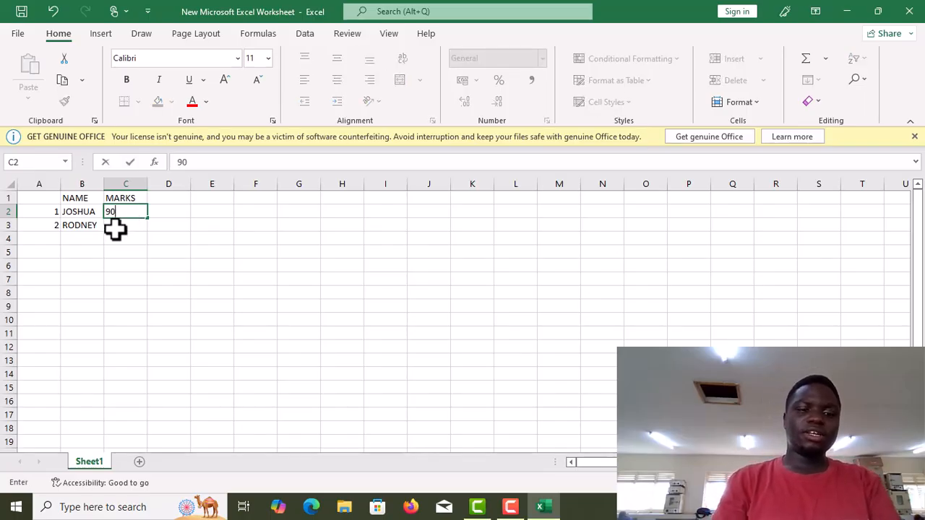
text(85)
key(BackSpace)
key(BackSpace)
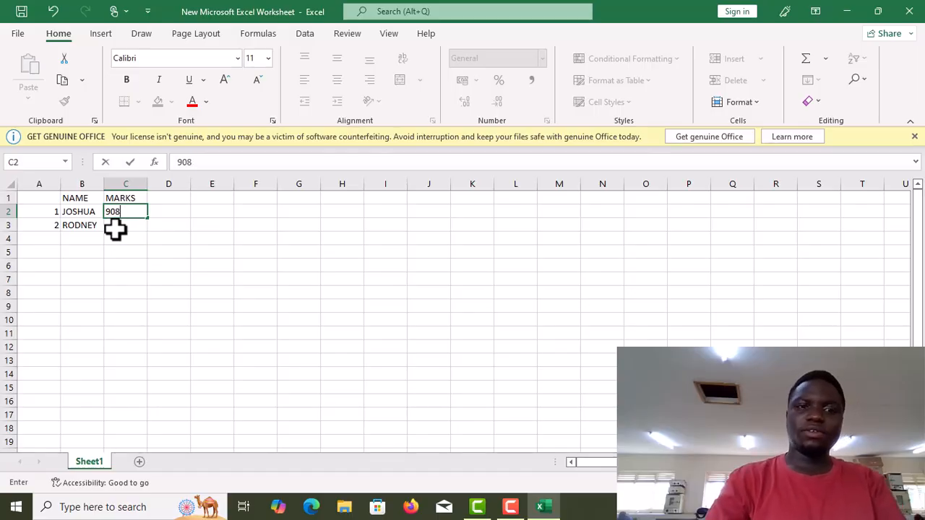
key(Return)
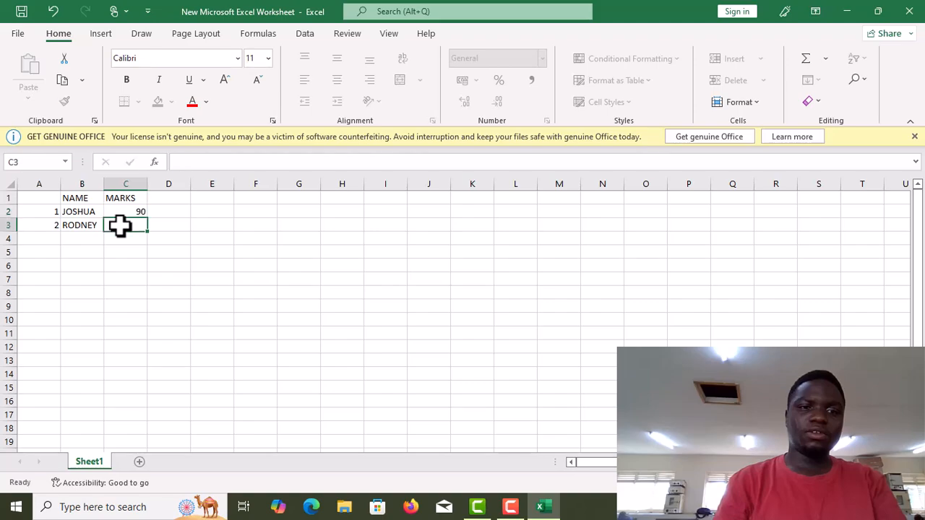
text(85)
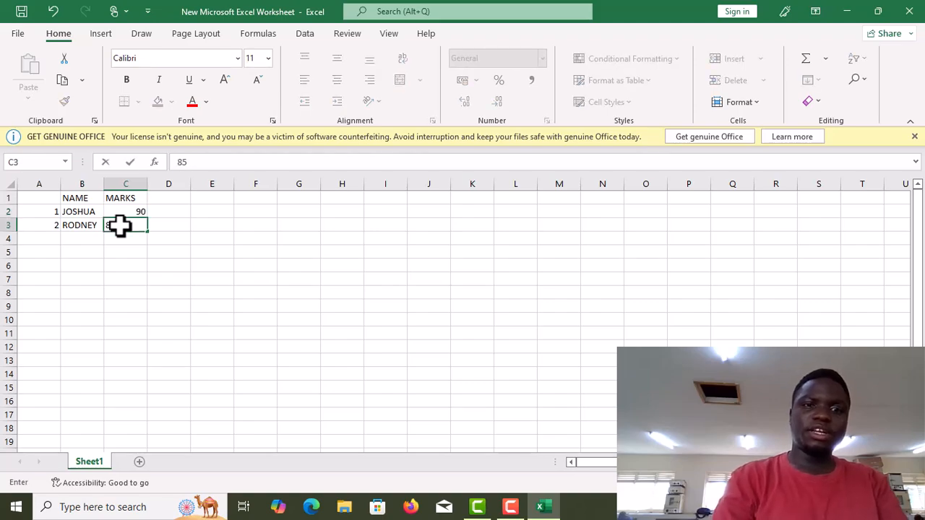
- Add the PREV MARKS header in D1 with previous marks 75 in D2 and 80 in D3
click(164, 200)
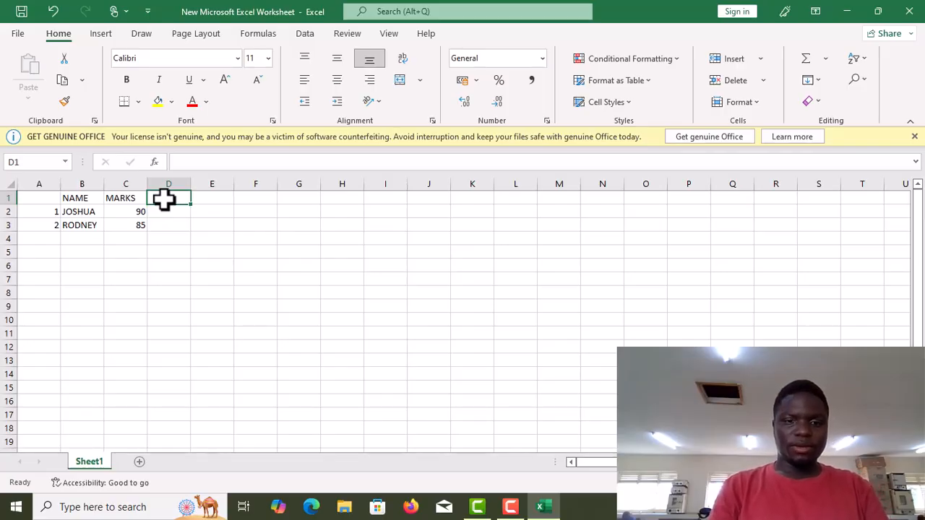
text(PREV)
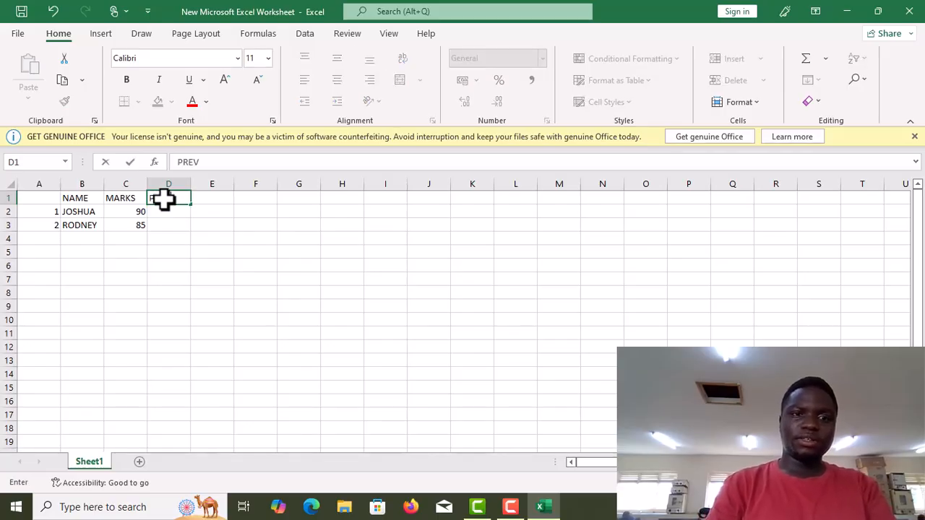
text( MAR)
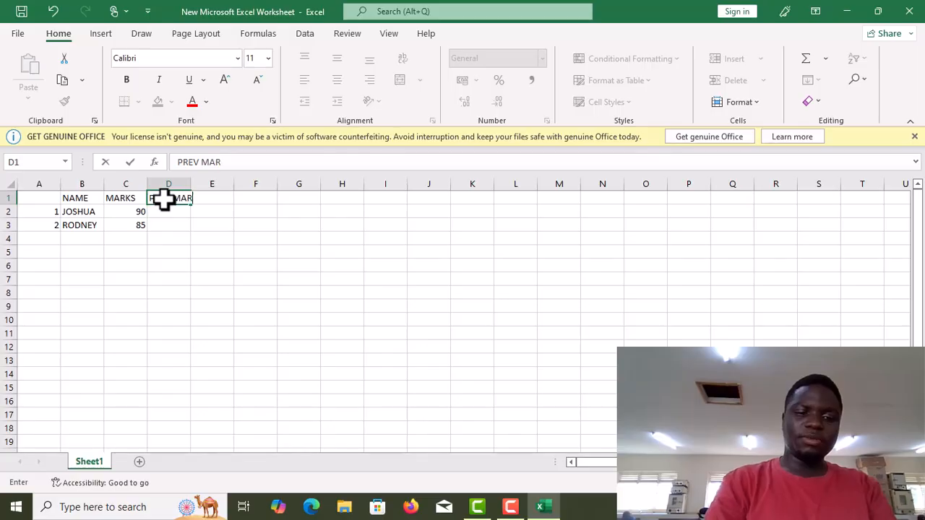
text(KS)
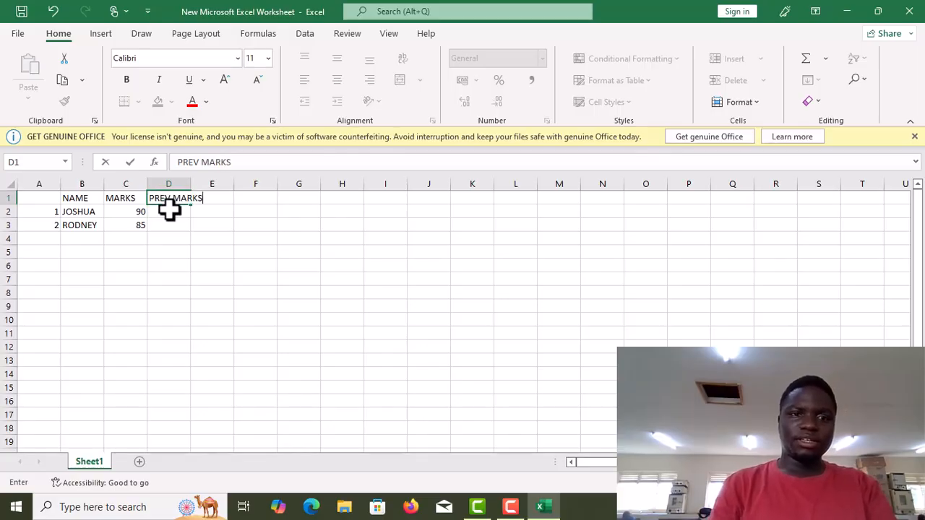
click(167, 211)
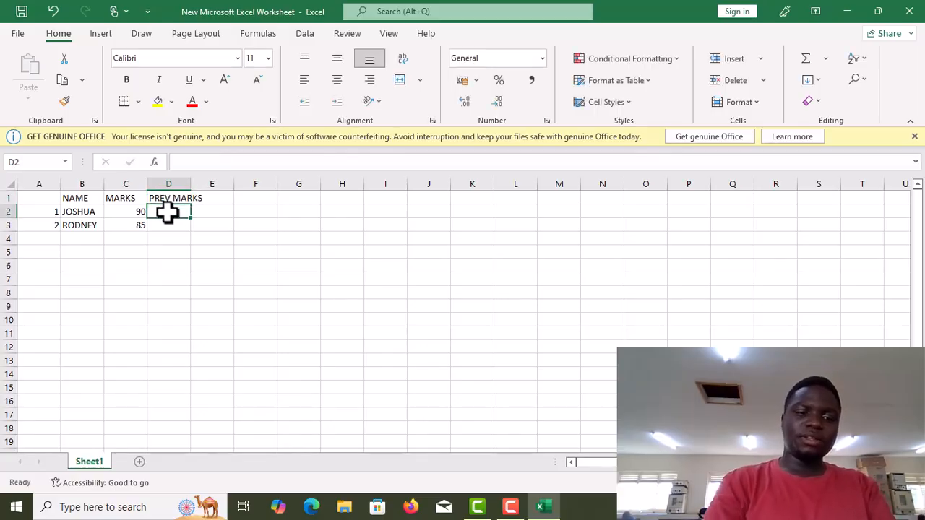
text(75)
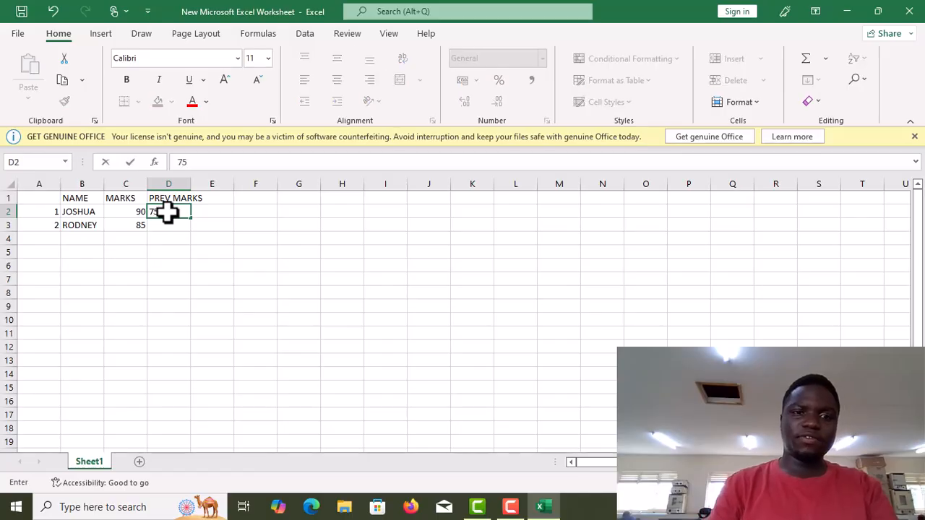
click(162, 228)
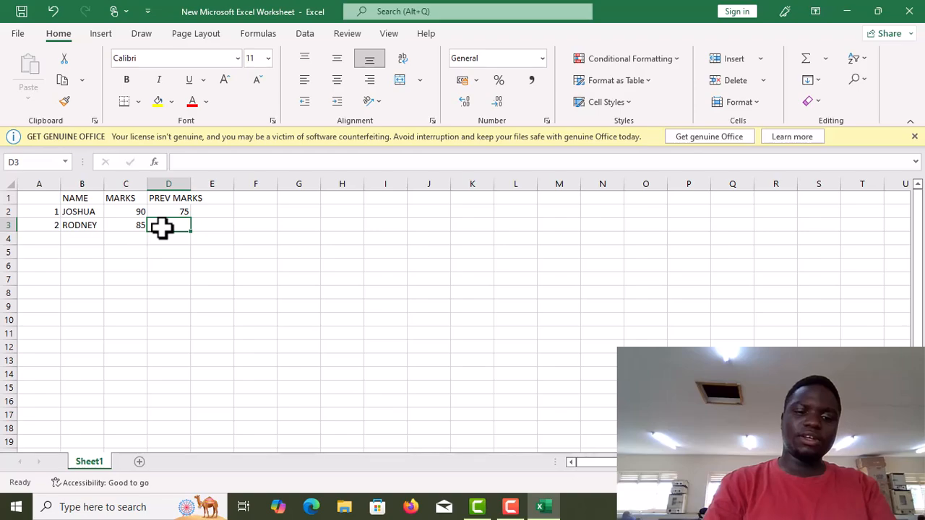
text(80)
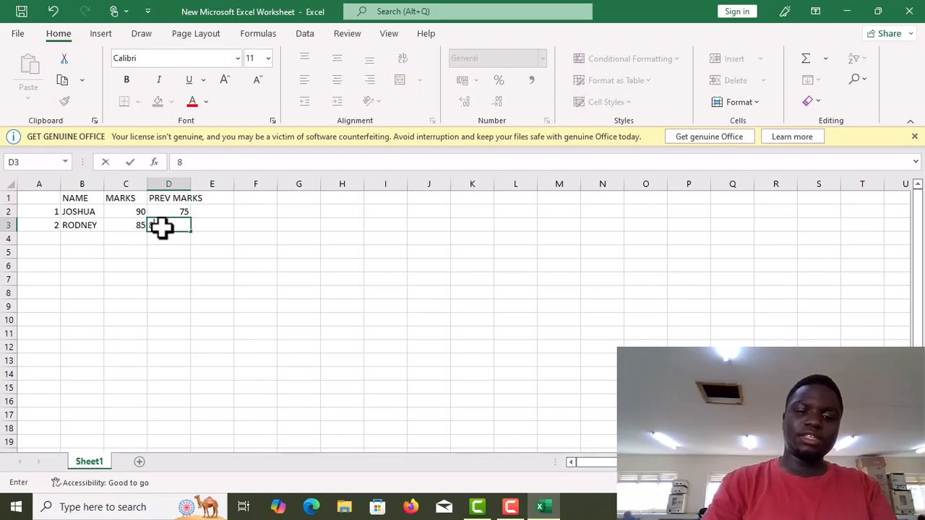
click(206, 226)
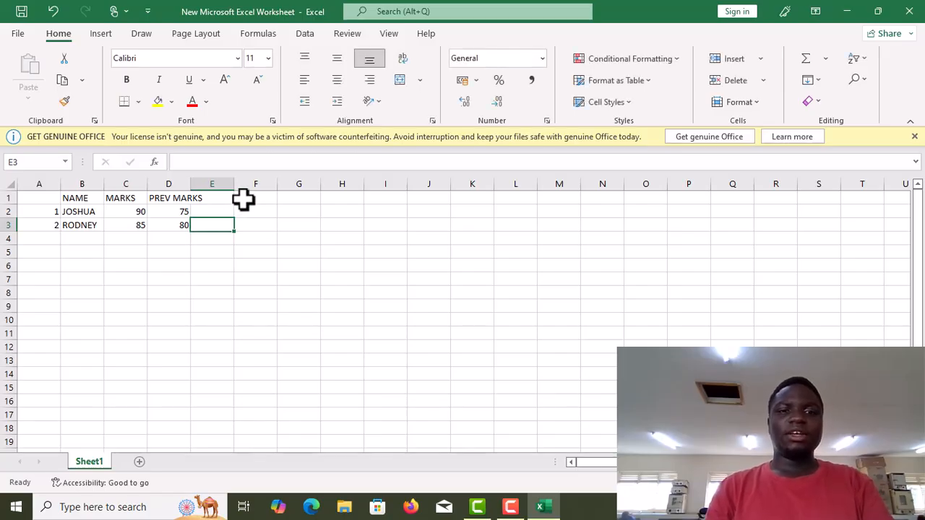
- Add the TOTAL header in F1
click(242, 200)
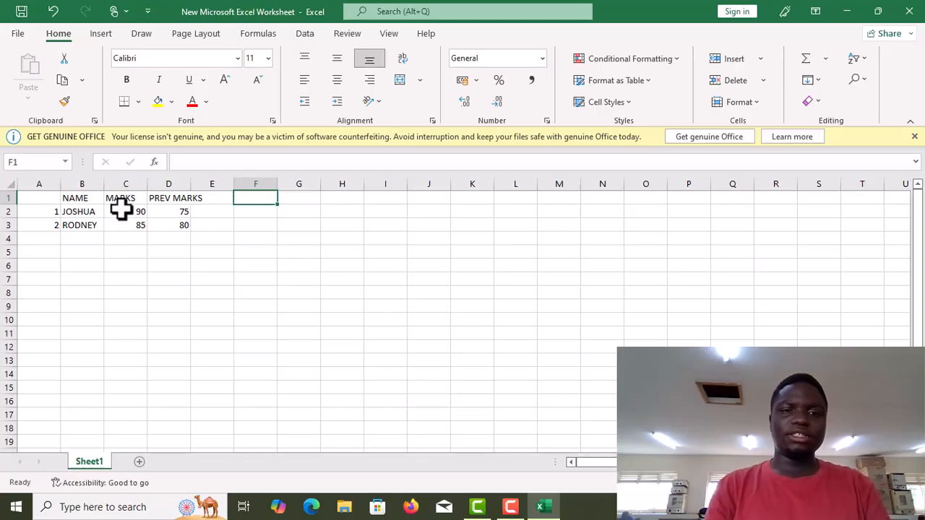
double_click(242, 199)
text(TOTAL)
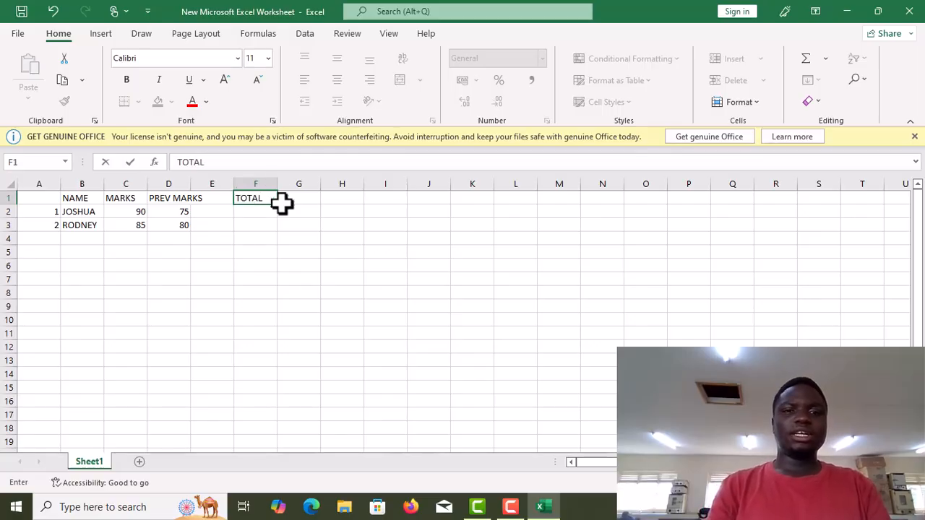
- Enter the formula =C2+D2 in F2 to total the first student's marks
click(246, 215)
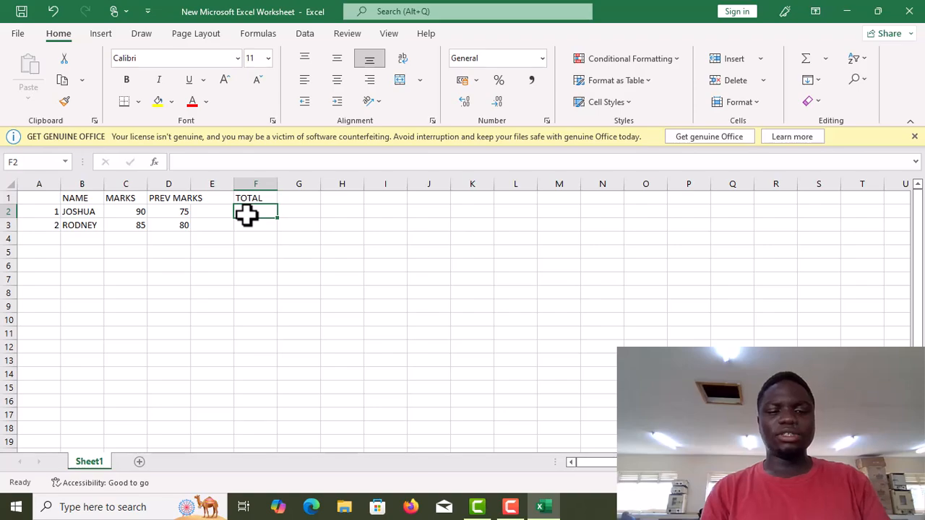
text(=)
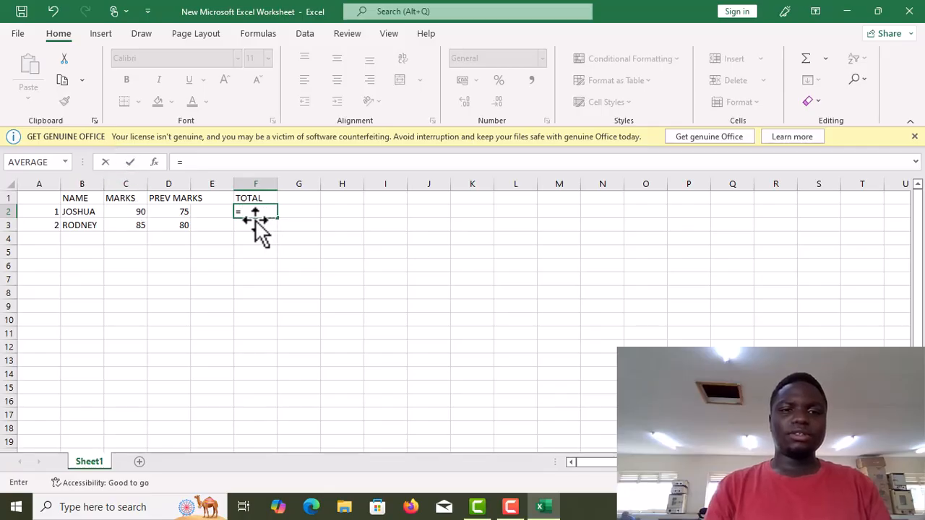
text(C2+)
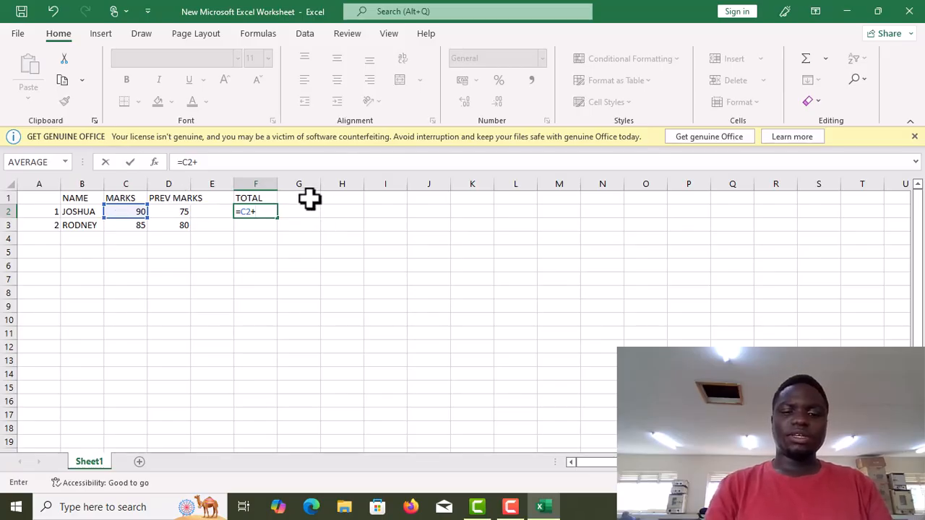
text(D2)
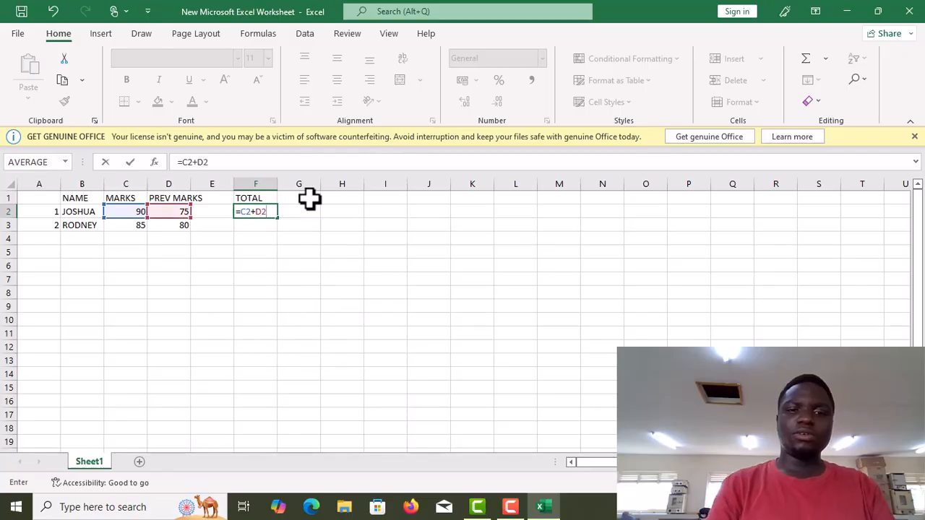
key(Return)
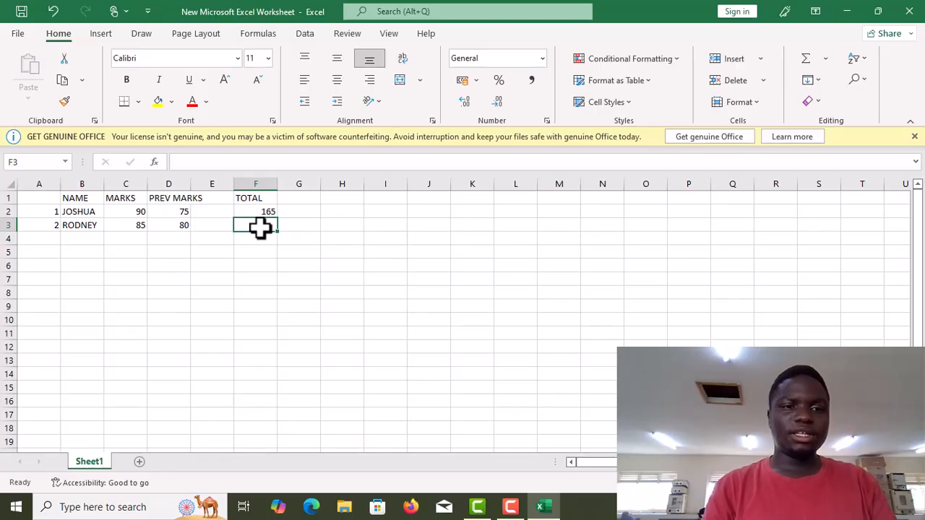
- Try to enter the second student's total in F3 as the formula =C3=D3
text(=)
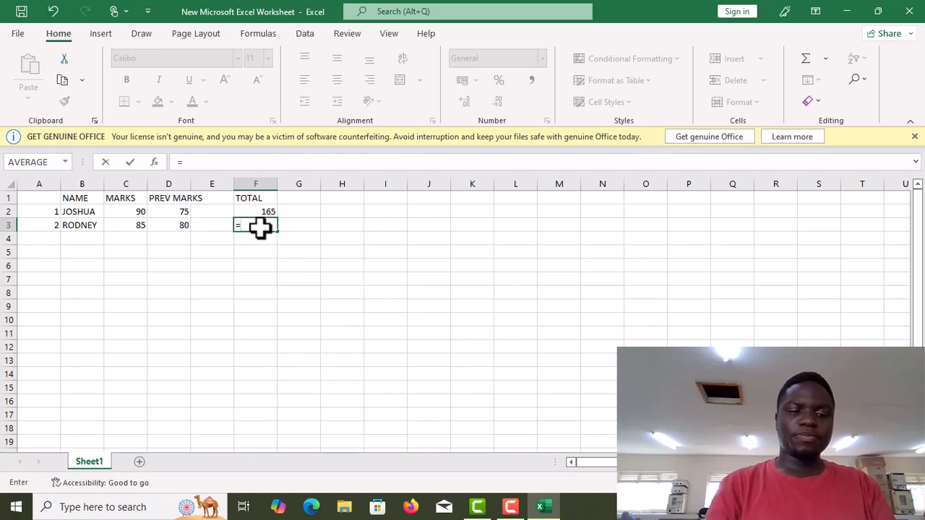
text(C)
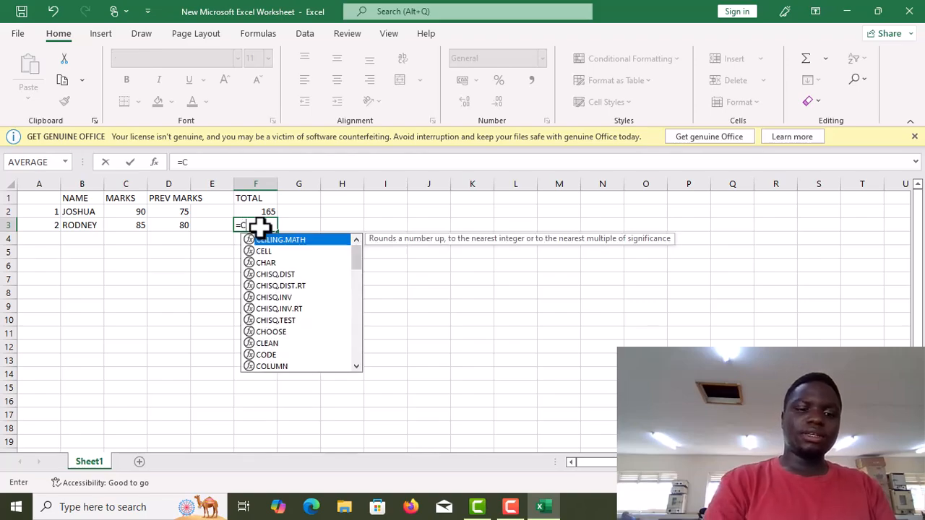
text(3=)
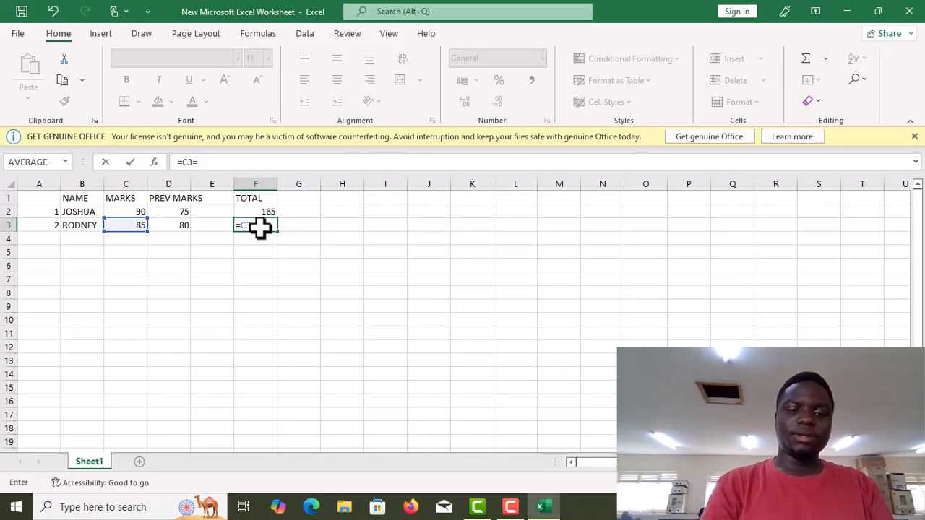
text(D3)
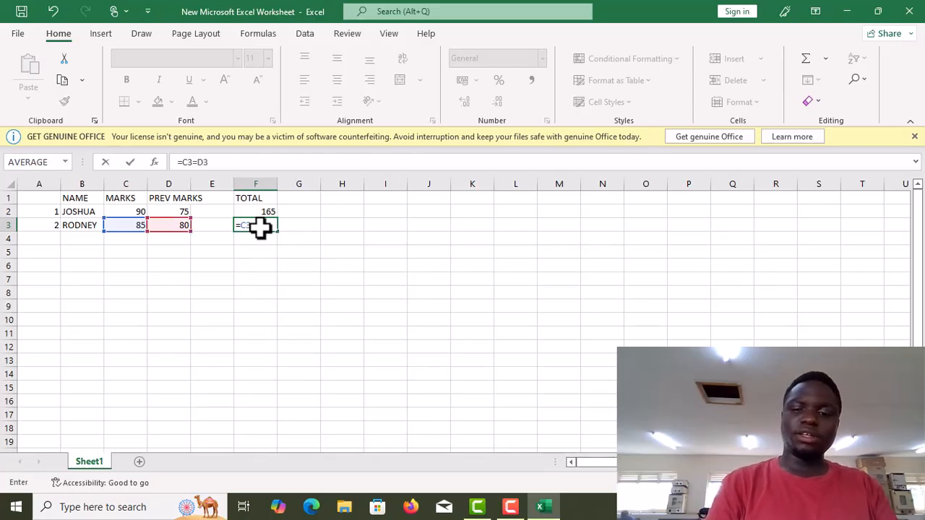
key(Return)
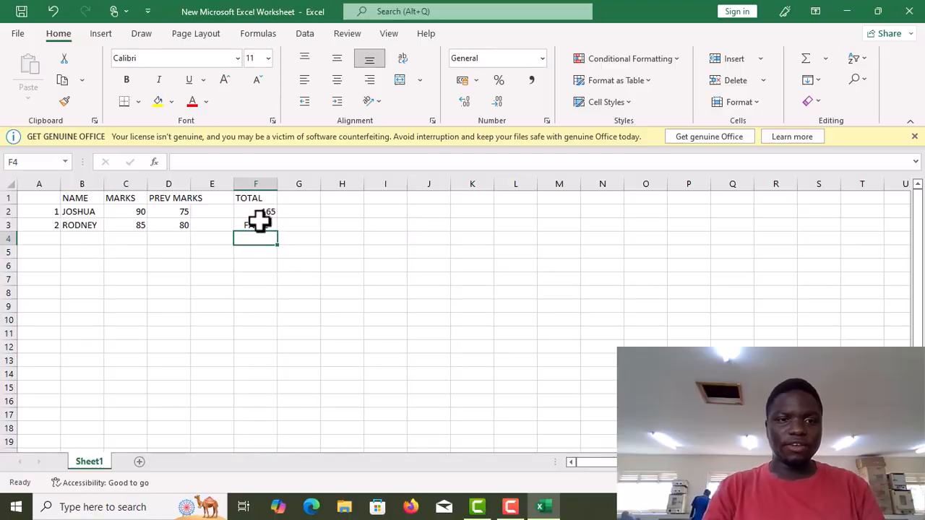
- Clear F3 and enter the formula =D3+C3 to total the second student's marks
click(259, 225)
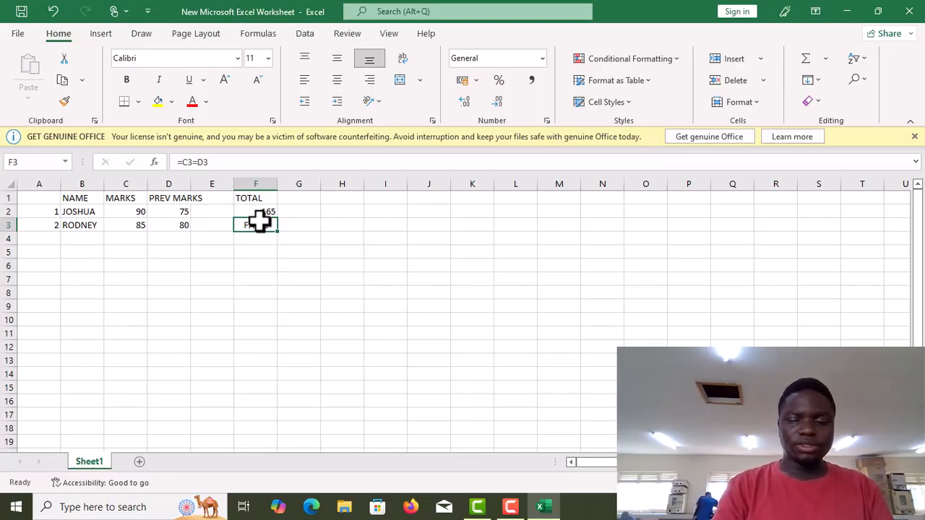
key(BackSpace)
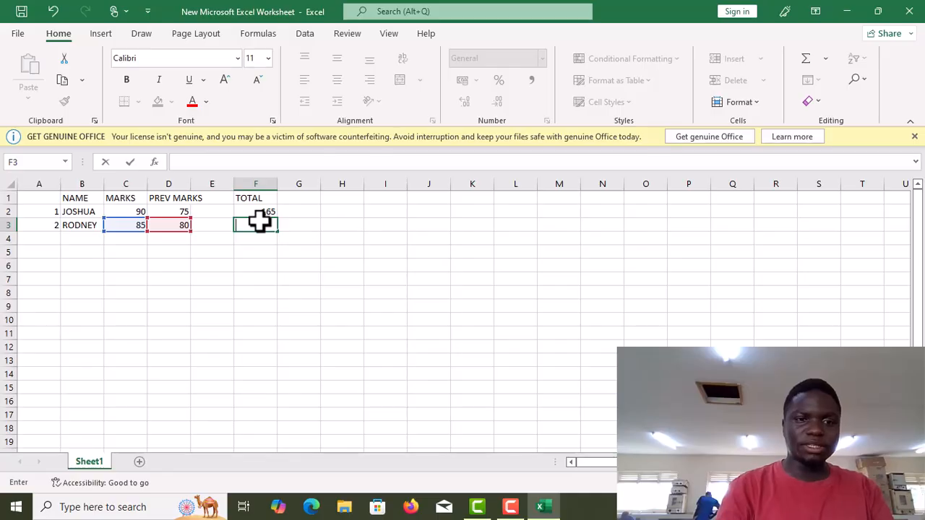
click(244, 228)
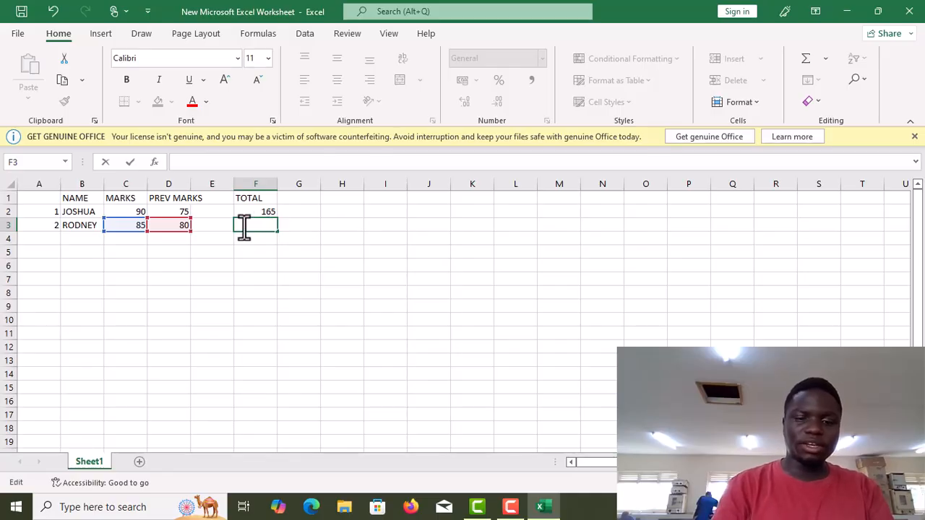
text(=)
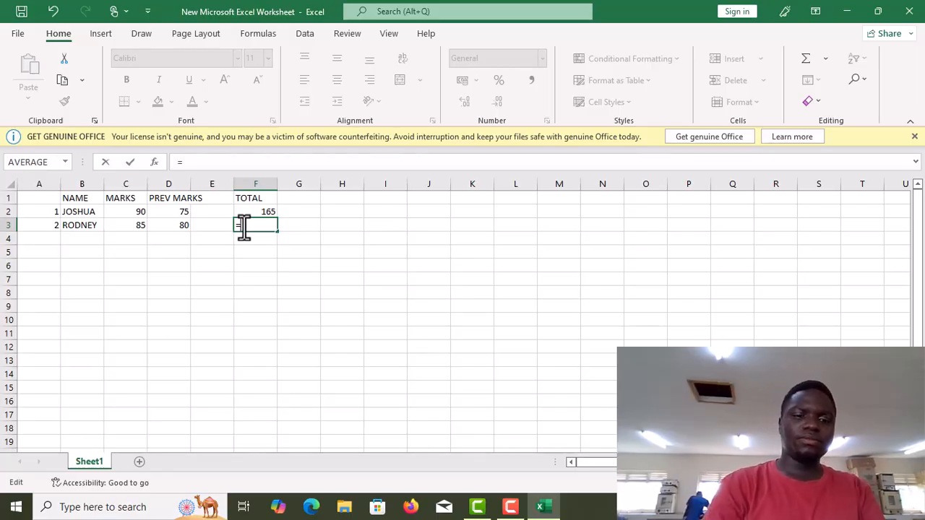
text(D3+)
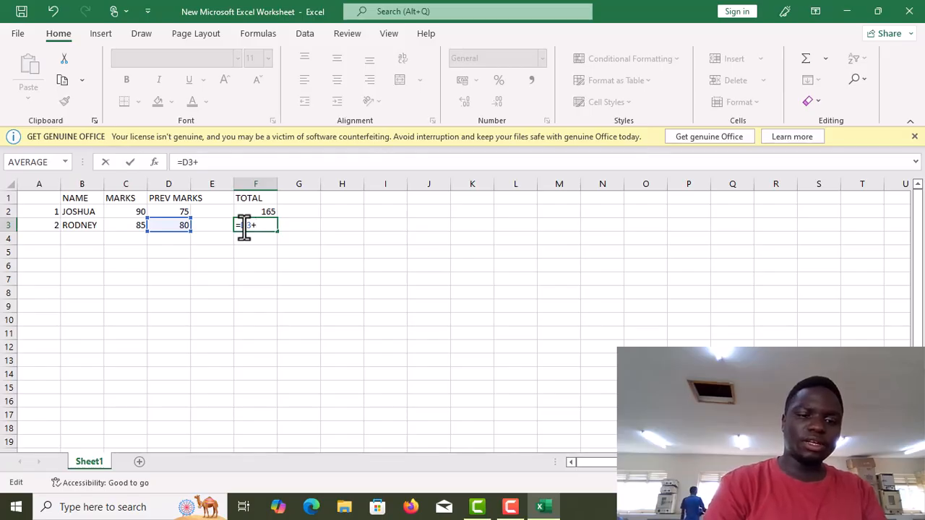
text(C3)
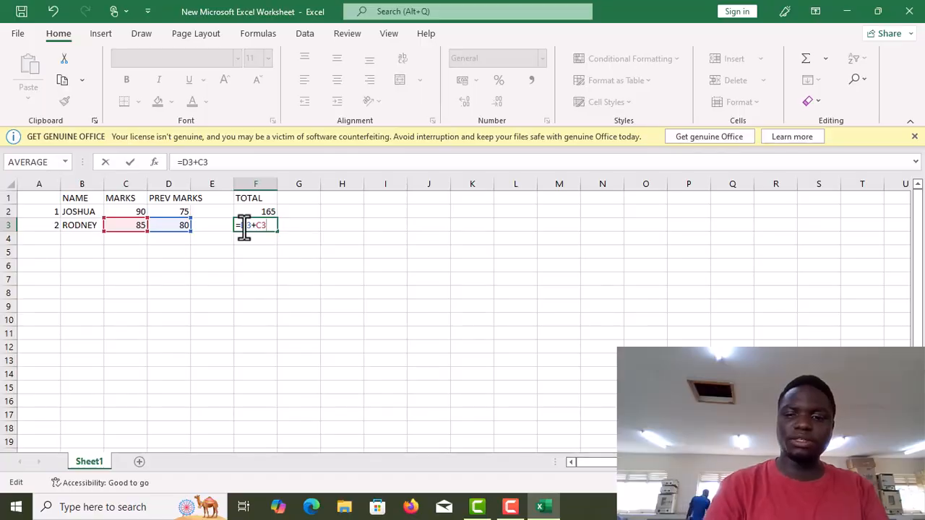
key(Return)
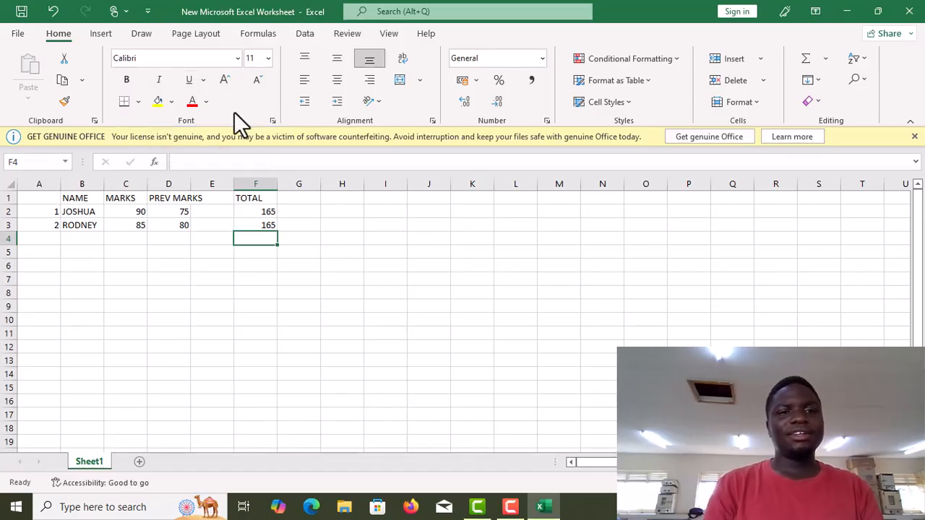
- Set the font size to 18 for cell F4 and the total cells F2 and F3
click(267, 63)
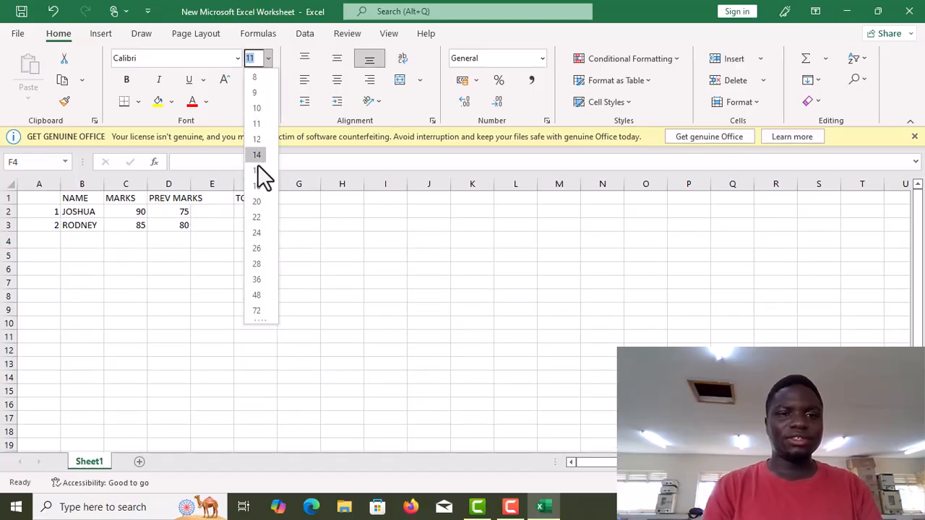
click(258, 186)
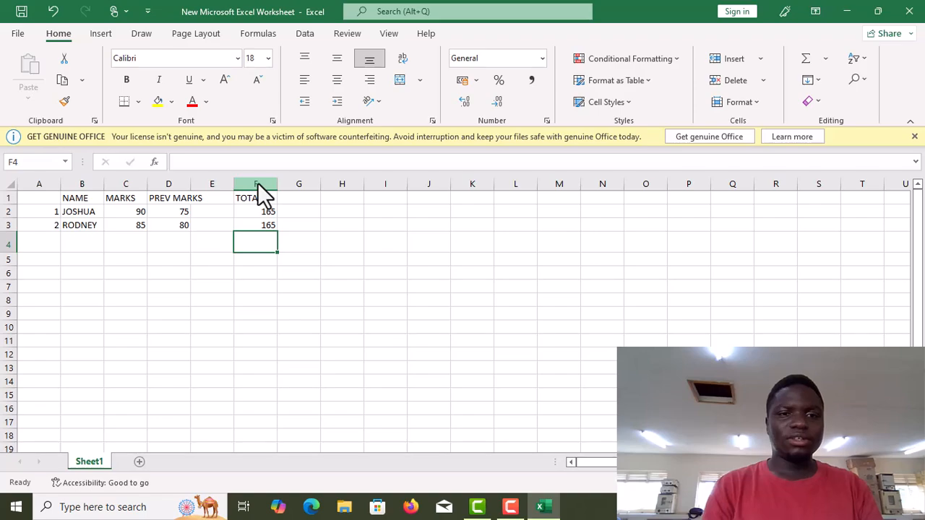
click(252, 213)
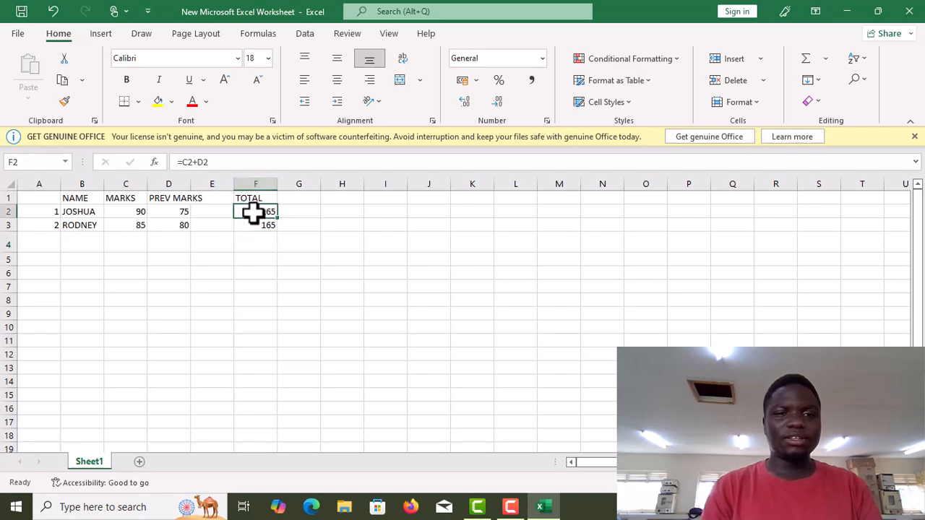
click(266, 61)
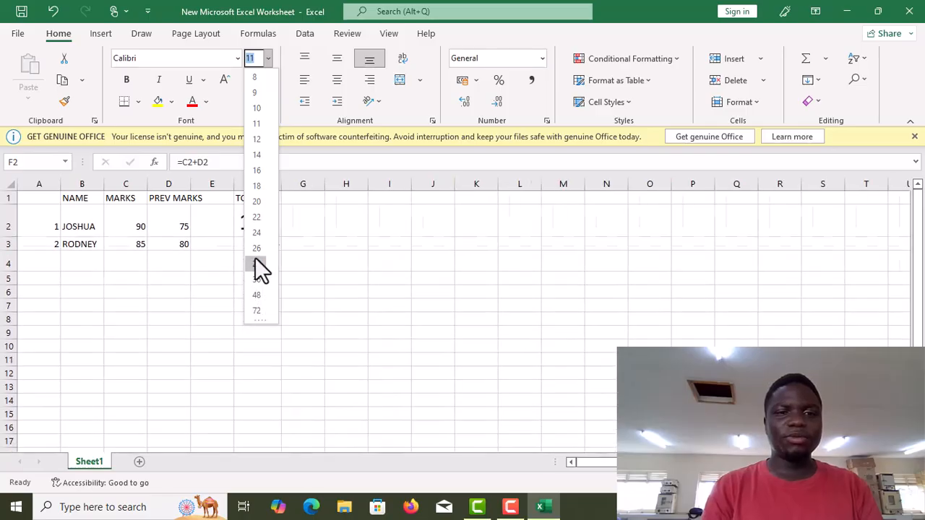
click(257, 189)
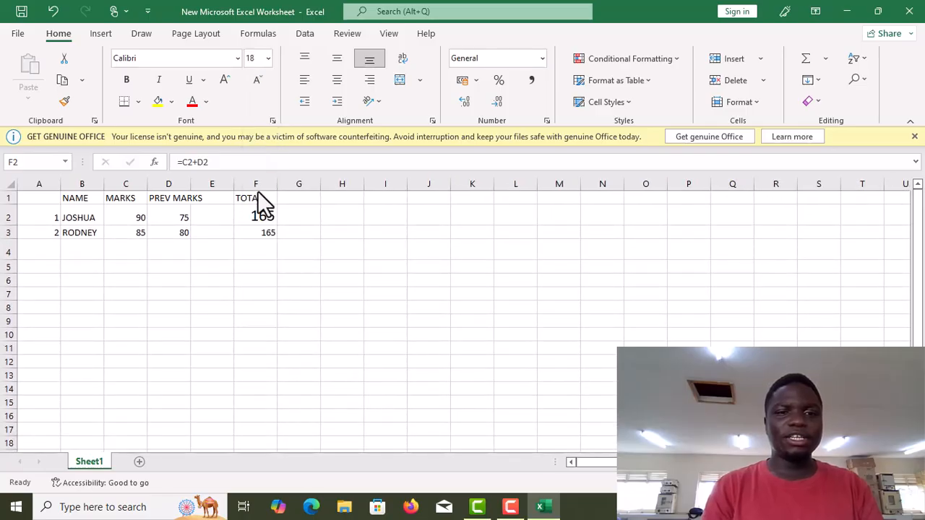
click(264, 236)
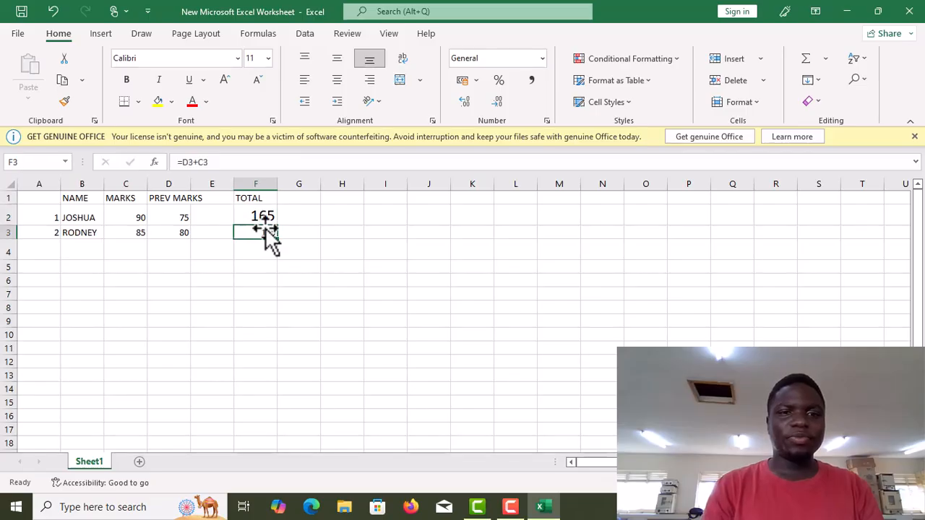
click(267, 61)
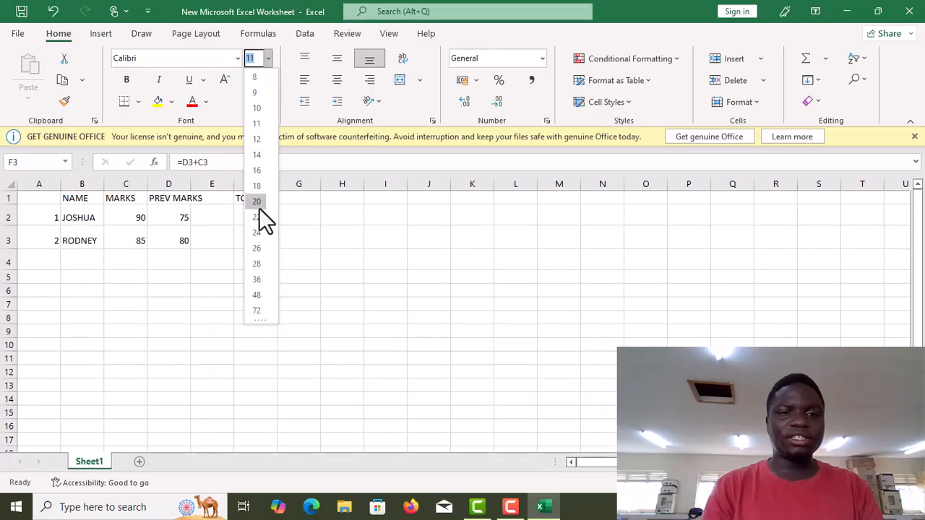
click(255, 189)
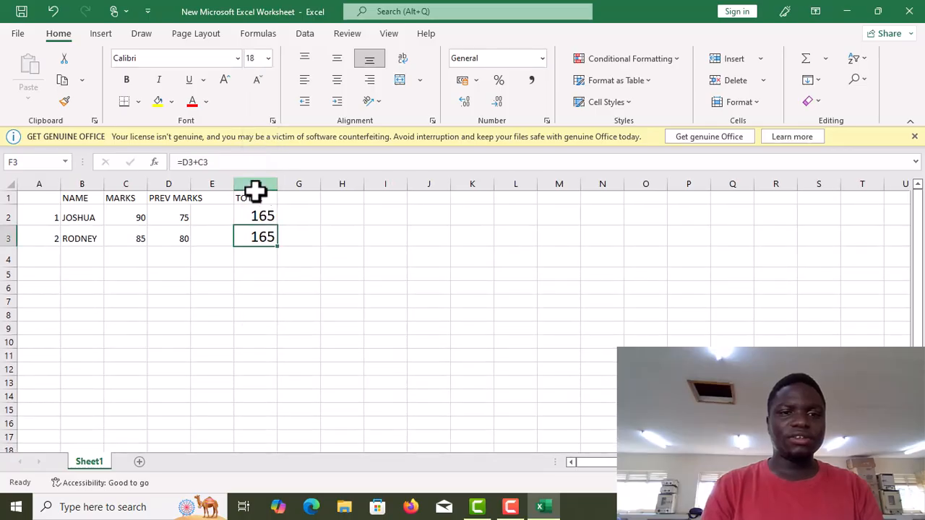
- Set the TOTAL header in F1 to font size 22 and the PREV MARKS header in D1 to 16
click(246, 198)
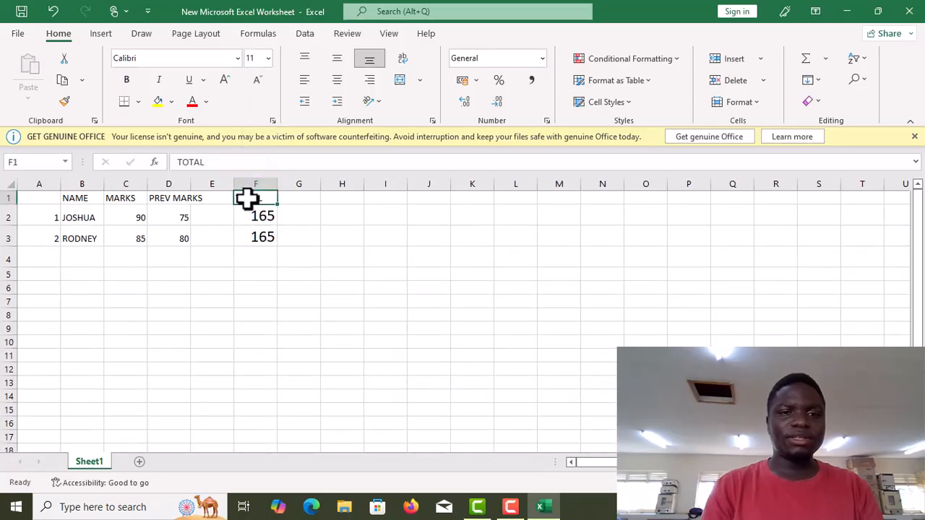
click(266, 61)
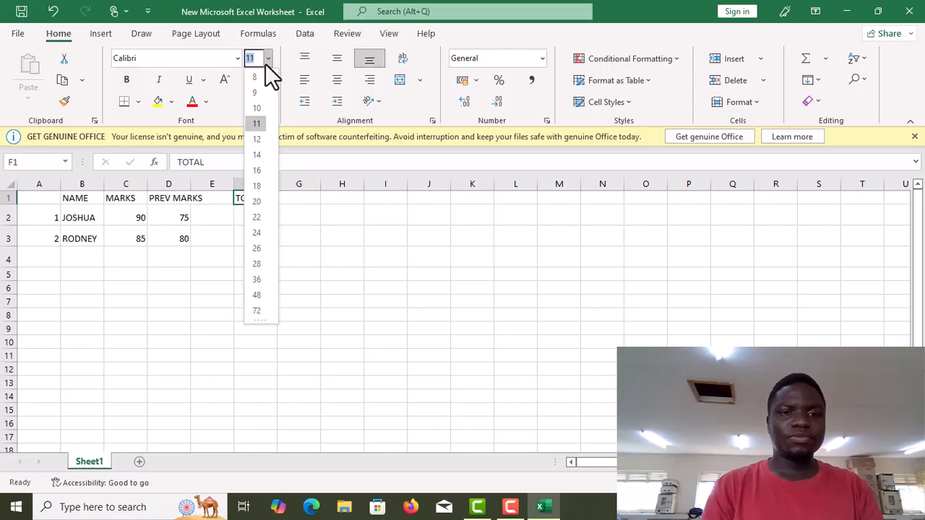
click(259, 216)
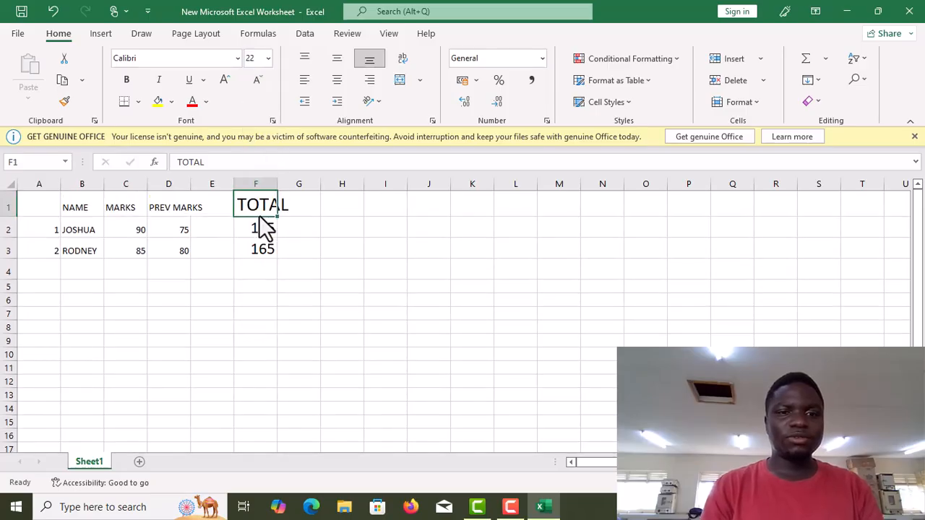
click(188, 207)
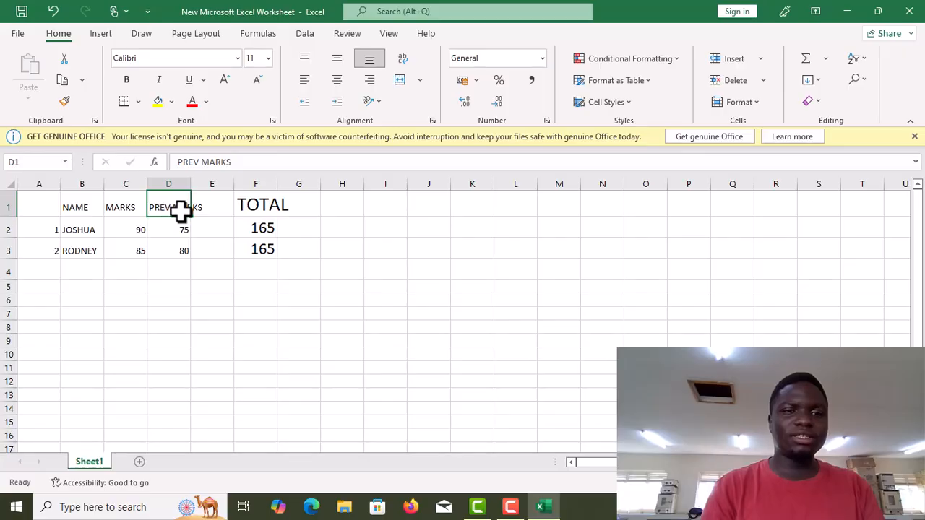
click(268, 59)
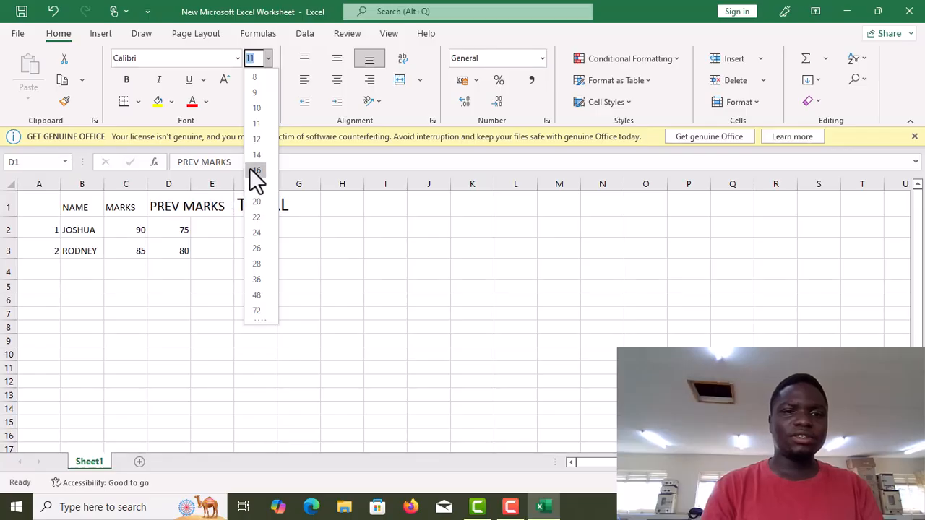
click(248, 172)
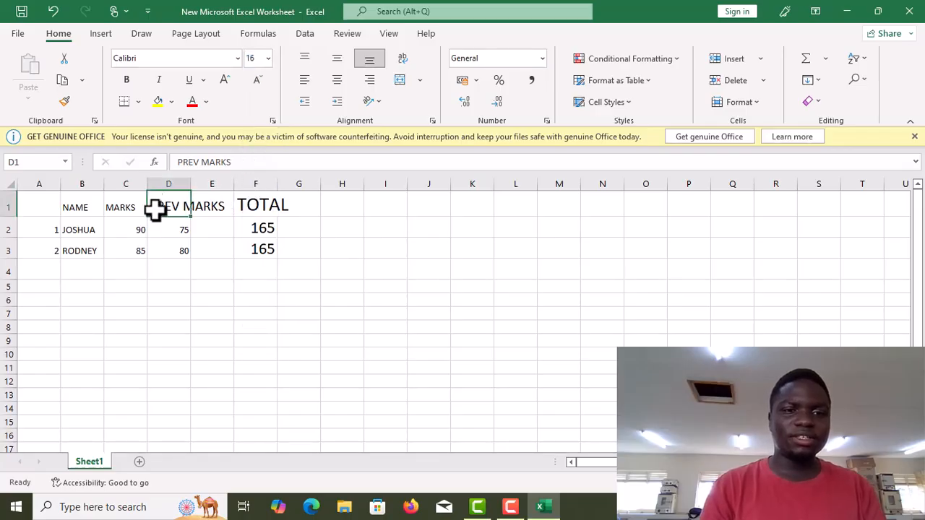
- Turn on bold formatting for cell E1
click(216, 214)
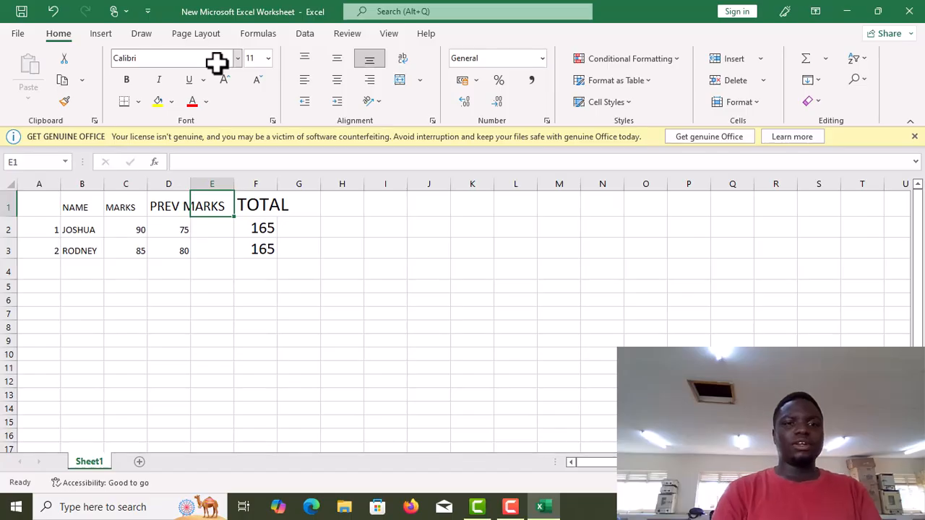
click(128, 79)
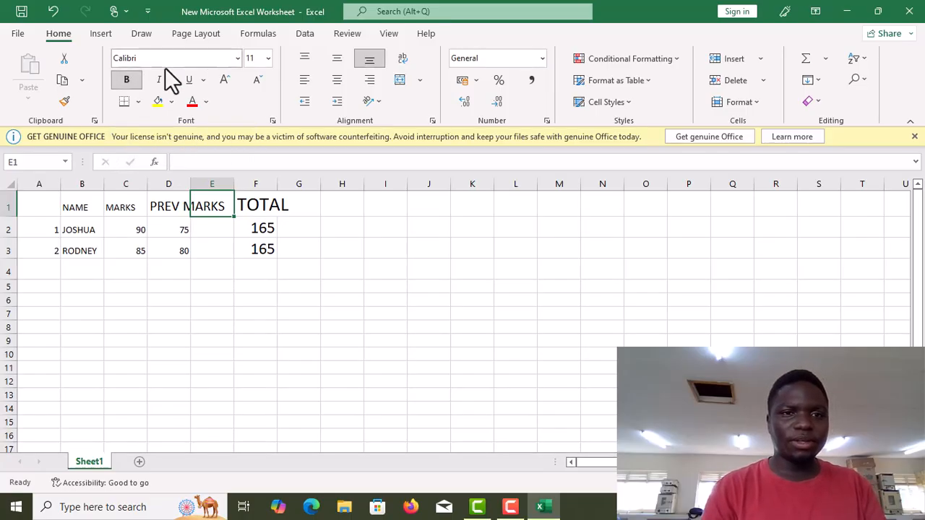
- Apply the Algerian font to cell E1 and to the PREV MARKS header in D1
click(237, 57)
click(238, 58)
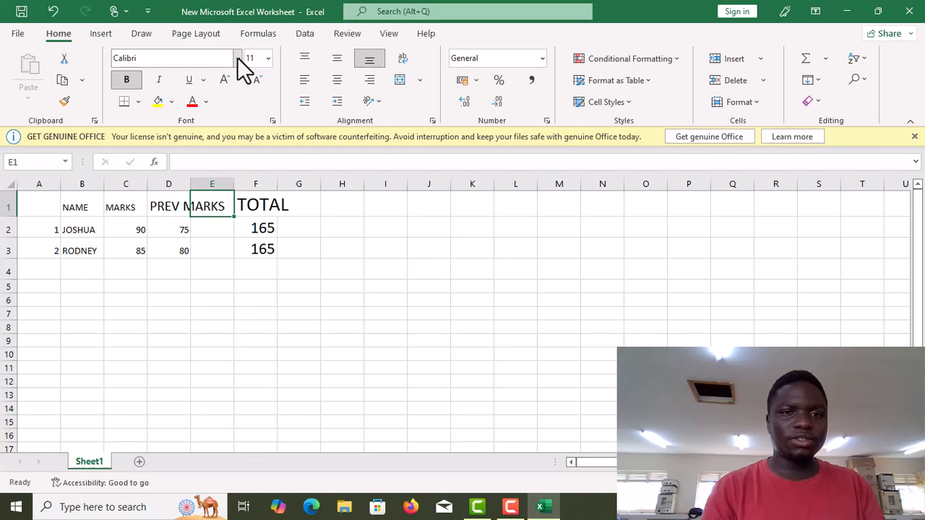
click(238, 56)
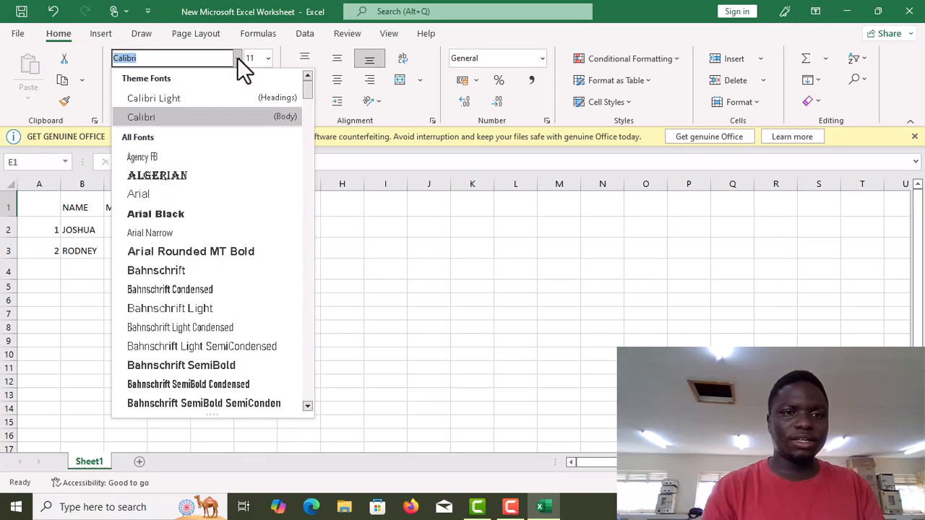
click(173, 182)
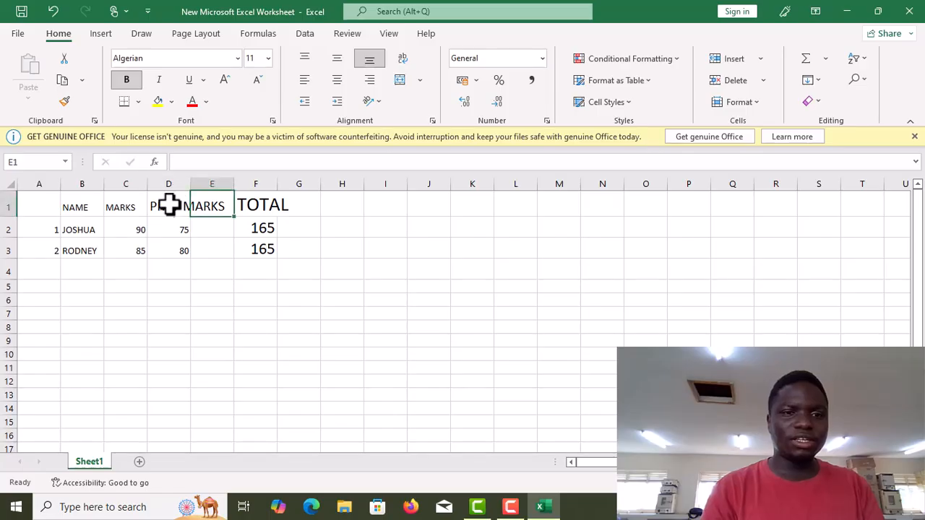
click(171, 205)
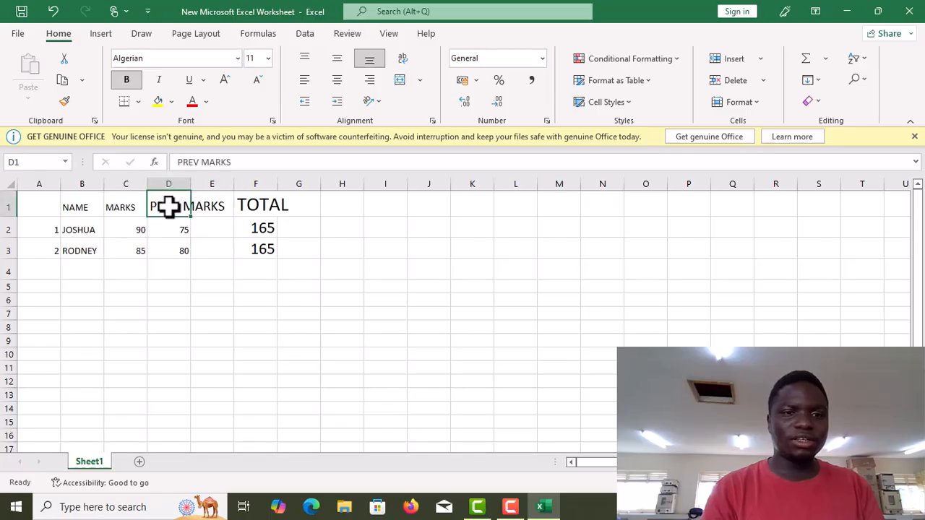
click(268, 60)
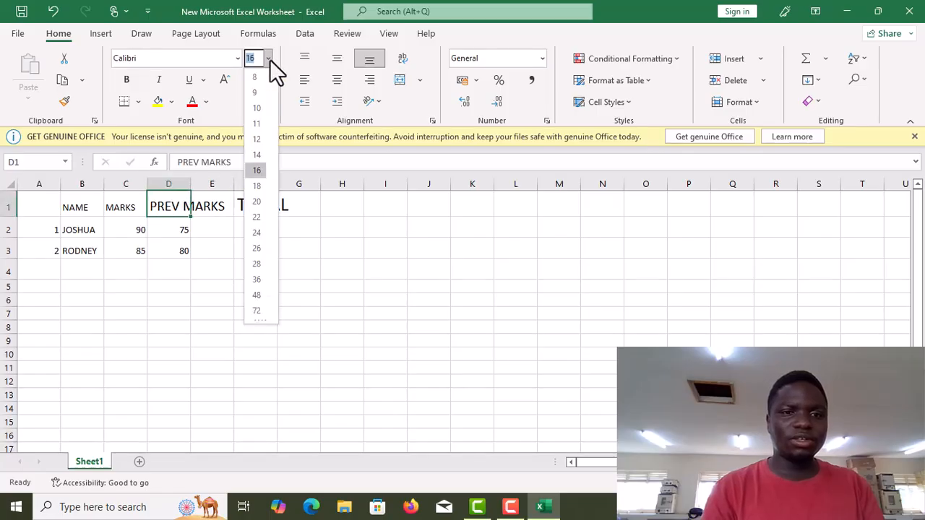
click(234, 61)
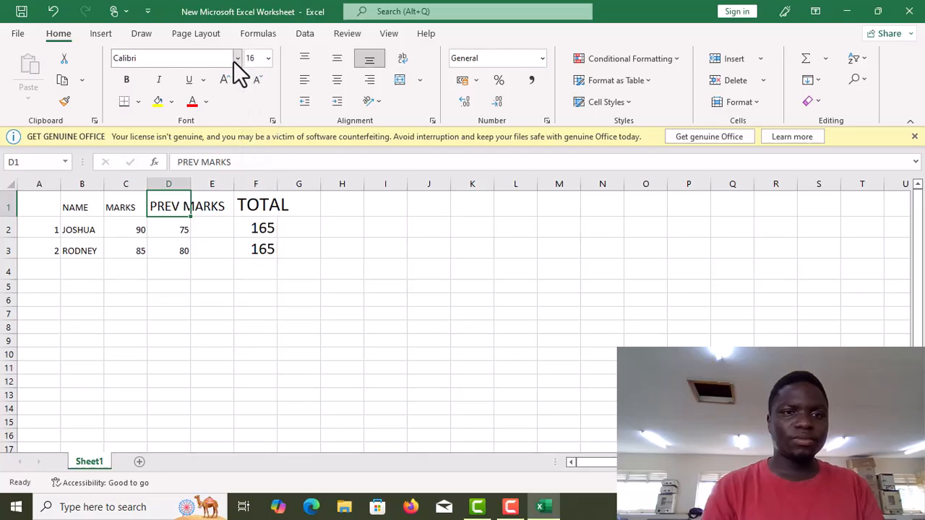
click(234, 61)
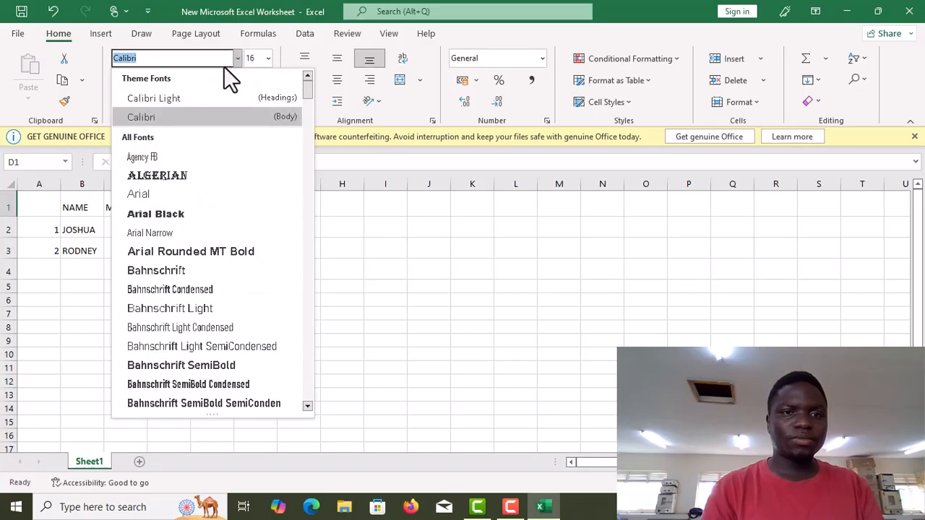
click(183, 174)
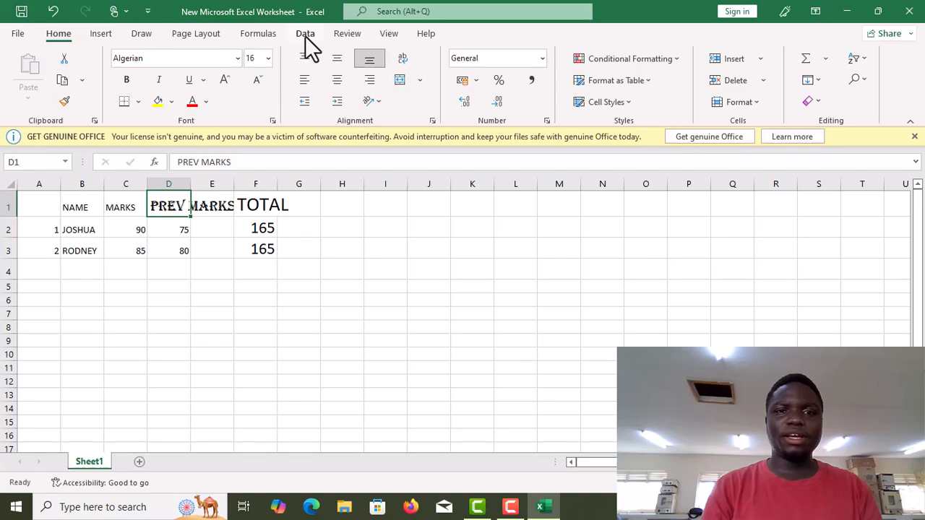
- Middle-align the PREV MARKS header in D1 vertically and indent it from the left
click(336, 59)
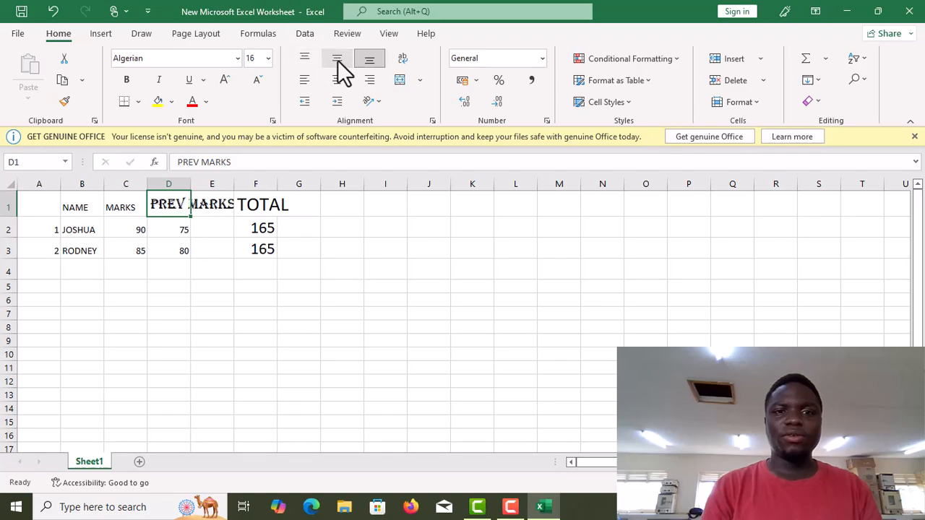
click(346, 86)
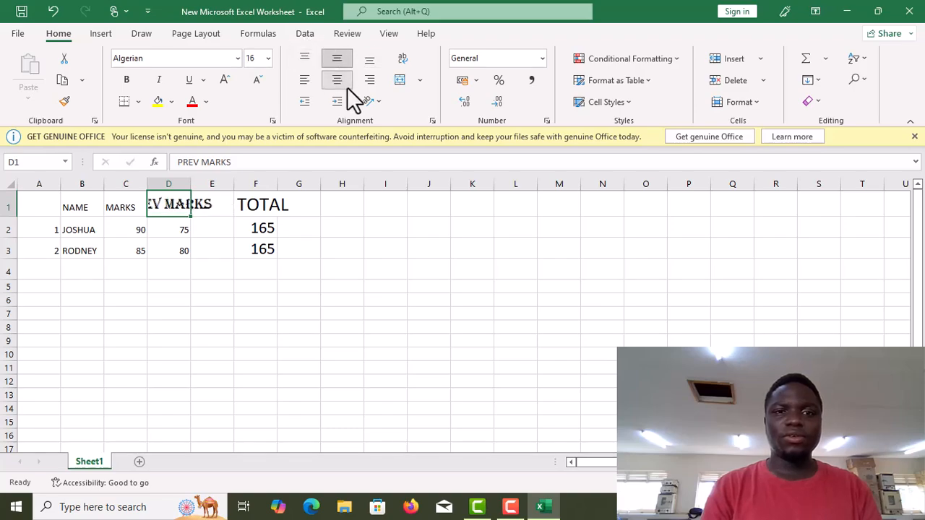
click(338, 103)
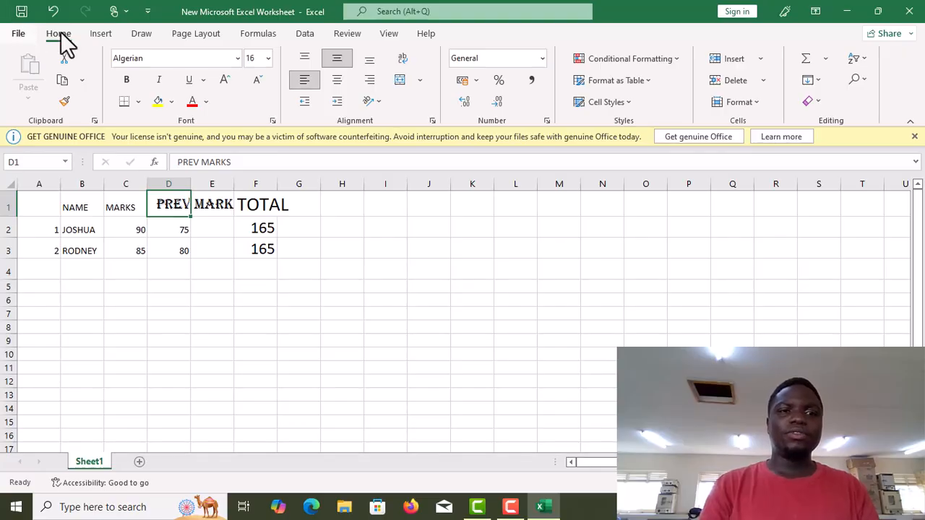
- Turn on drawing with the pen and set its colour to light blue
click(101, 34)
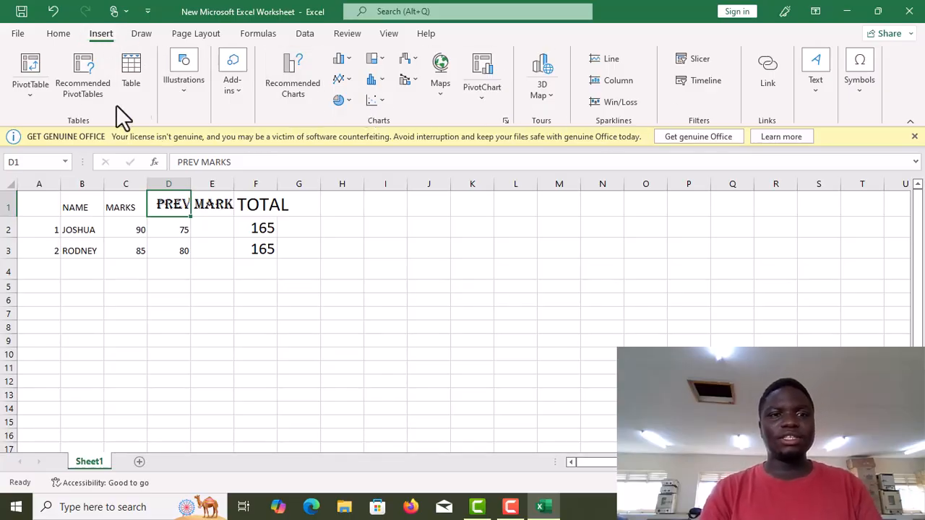
click(150, 32)
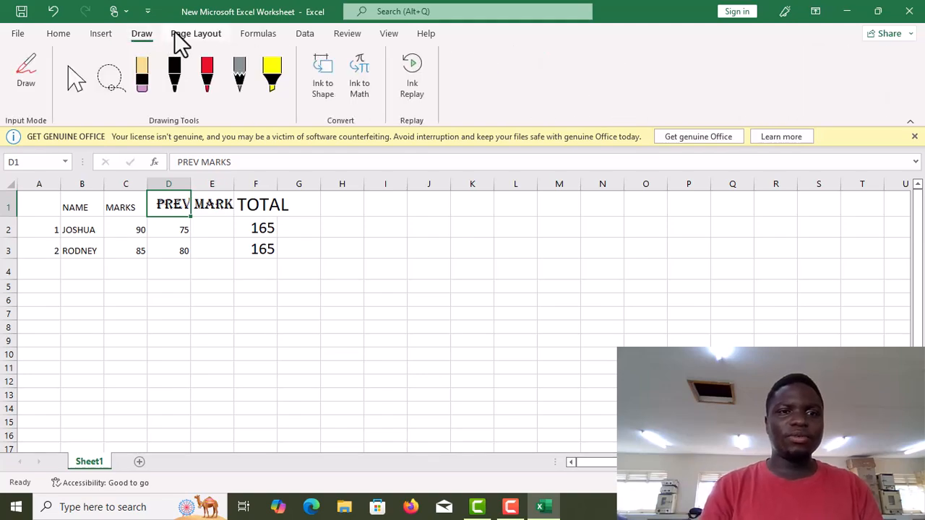
click(143, 79)
click(177, 76)
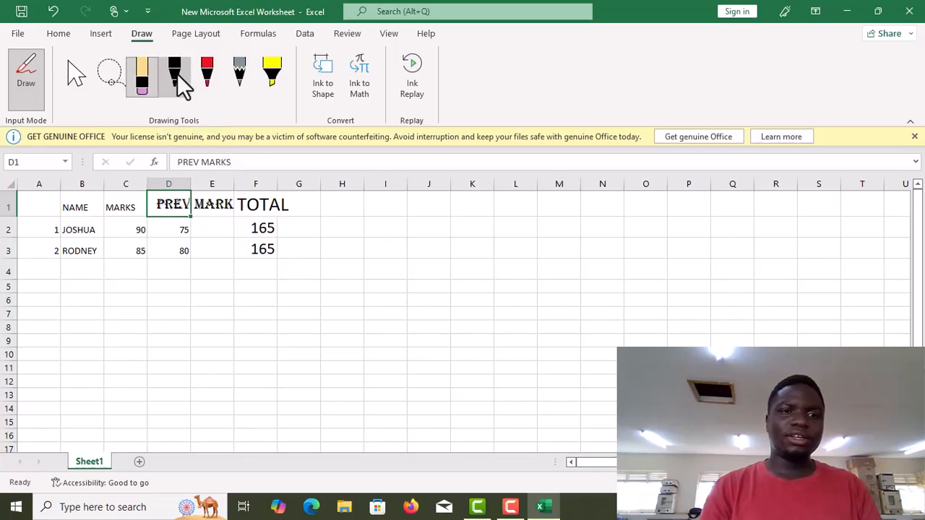
click(180, 83)
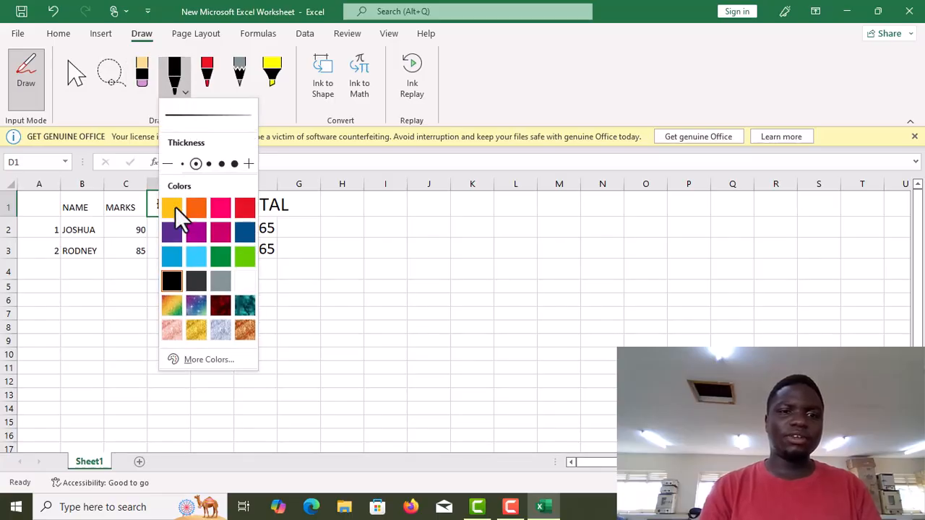
click(191, 261)
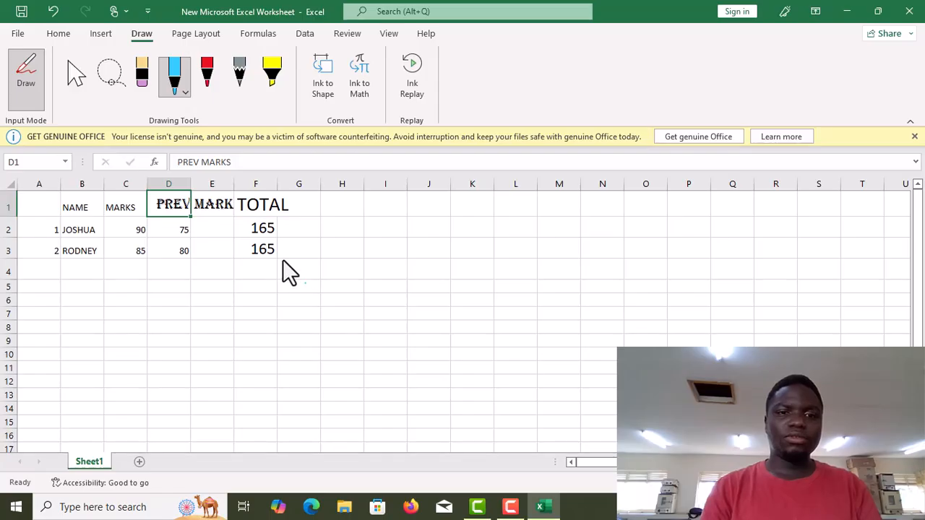
- Try sketching a light blue ink stroke across the total in F3, then erase it
click(222, 245)
mouse_move(256, 249)
mouse_down()
mouse_move(264, 247)
mouse_move(259, 253)
mouse_up()
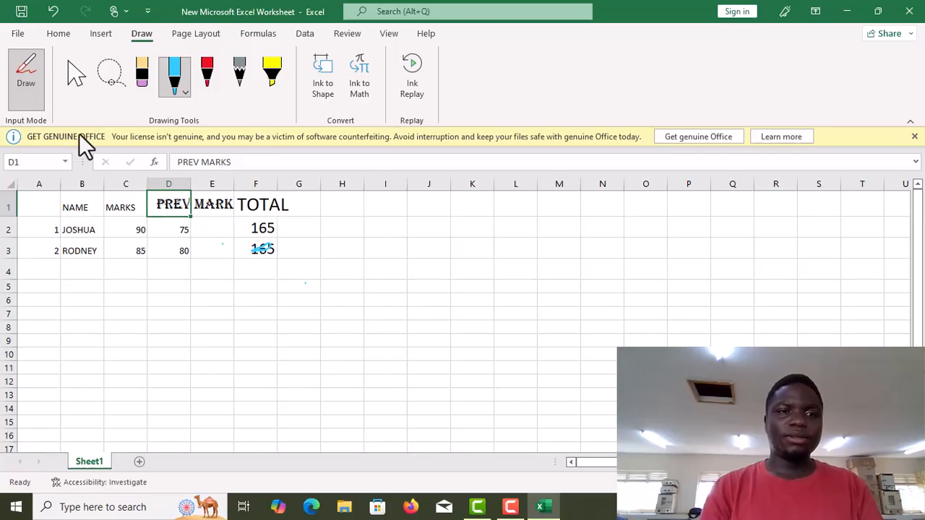
click(141, 86)
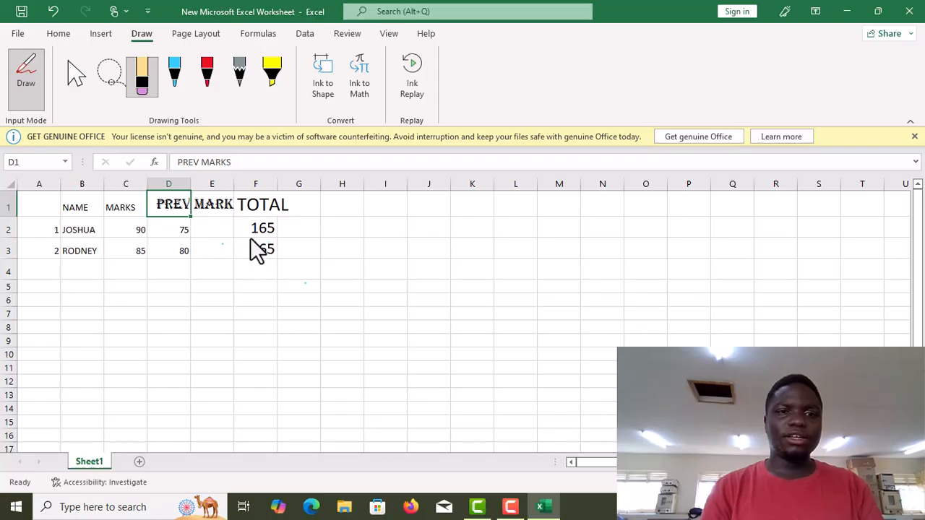
click(192, 37)
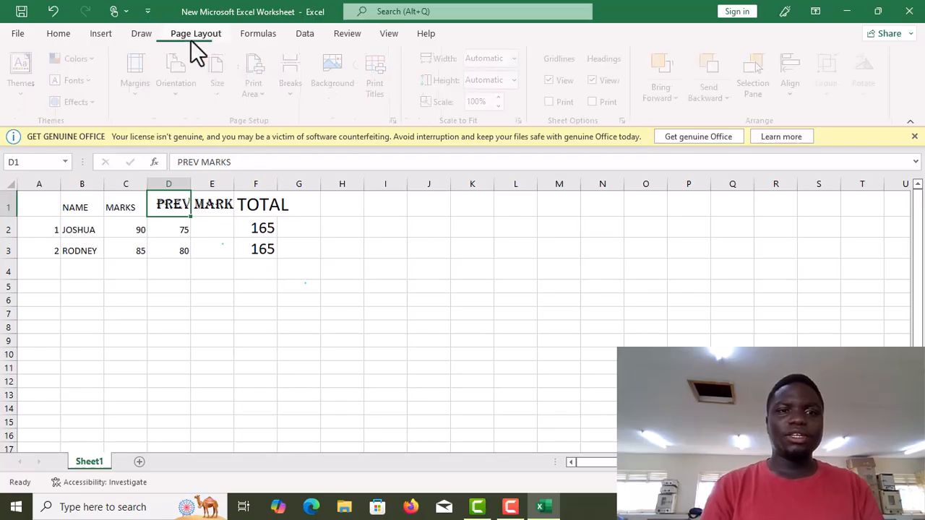
click(260, 36)
click(304, 36)
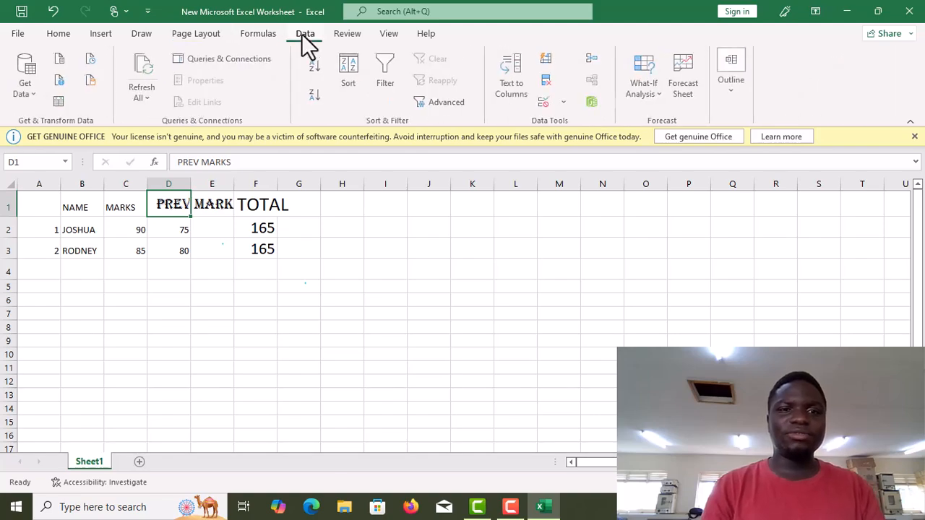
- Save the workbook as New Microsoft Excel Worksheet in the Documents folder
click(16, 33)
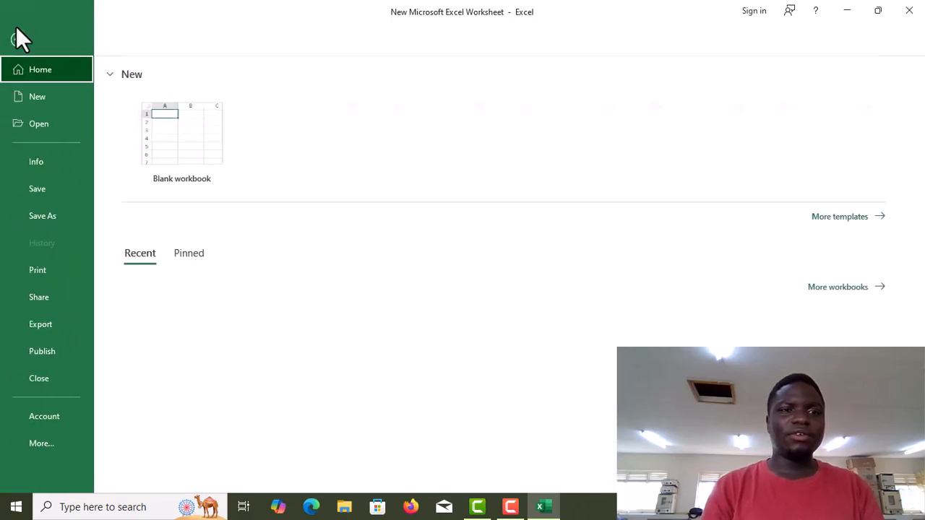
click(37, 215)
double_click(164, 165)
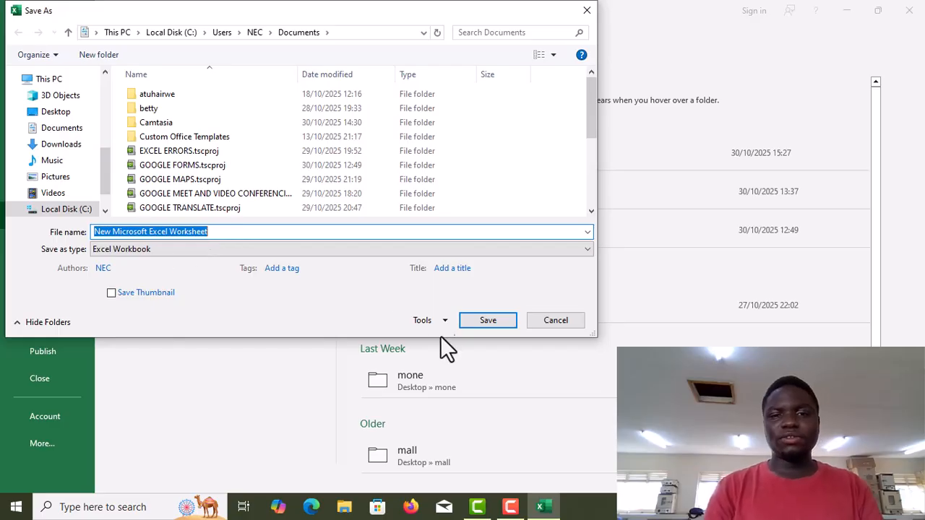
click(491, 320)
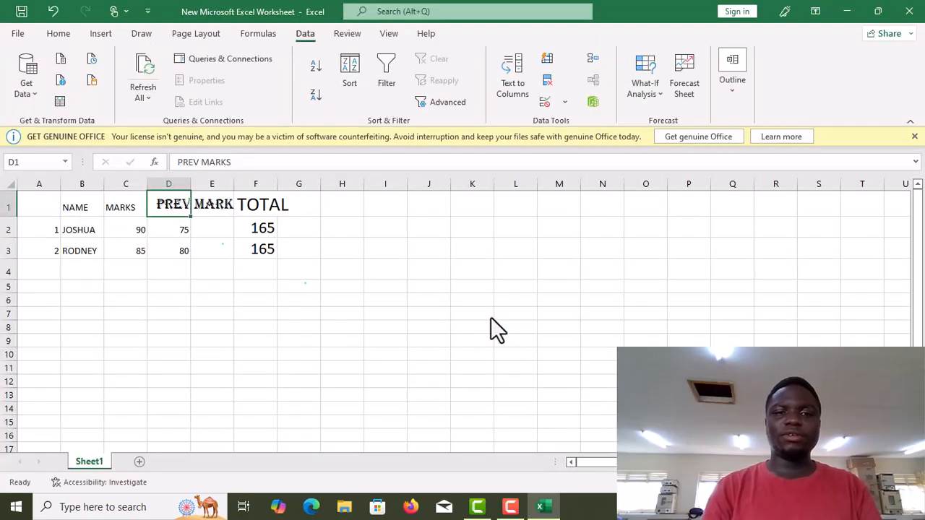
- Close Excel and reopen New Microsoft Excel Worksheet from the Documents folder via This PC
click(906, 13)
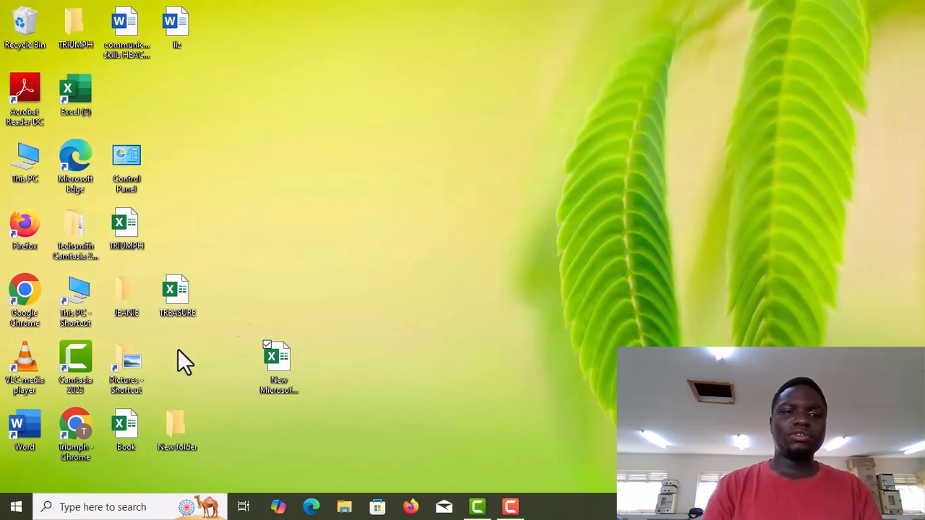
double_click(81, 304)
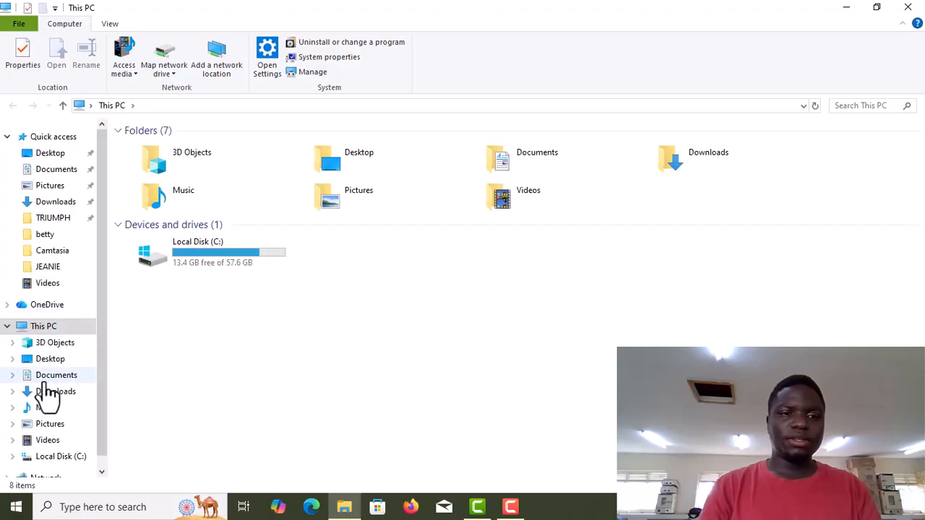
click(45, 381)
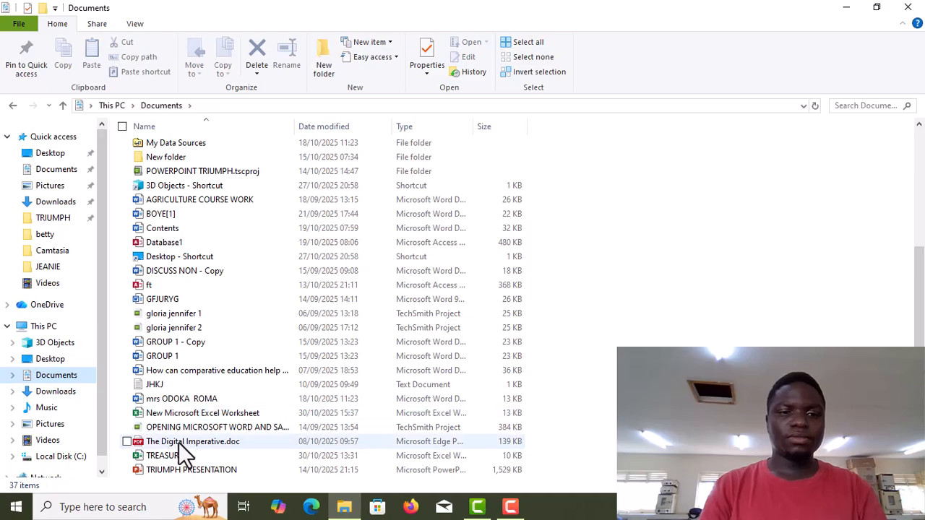
click(190, 418)
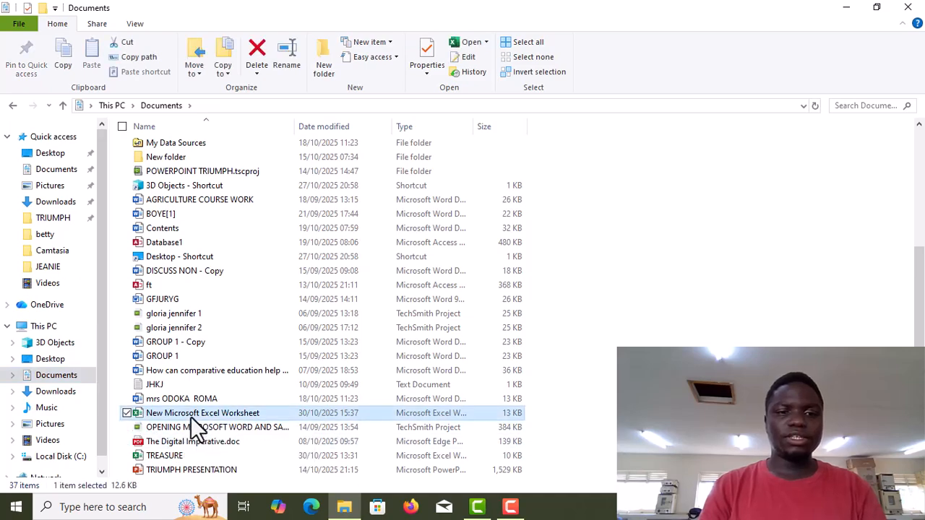
double_click(191, 419)
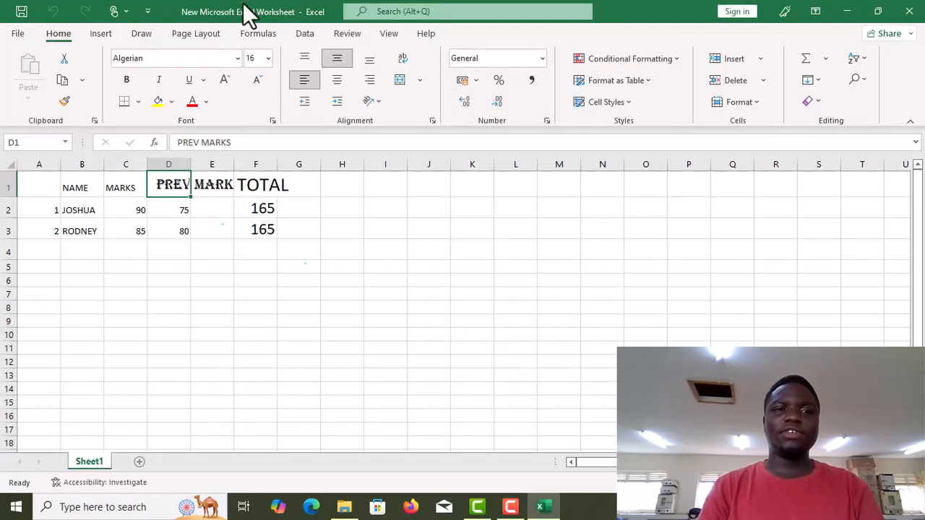
- Close the workbook and the File Explorer window
click(912, 13)
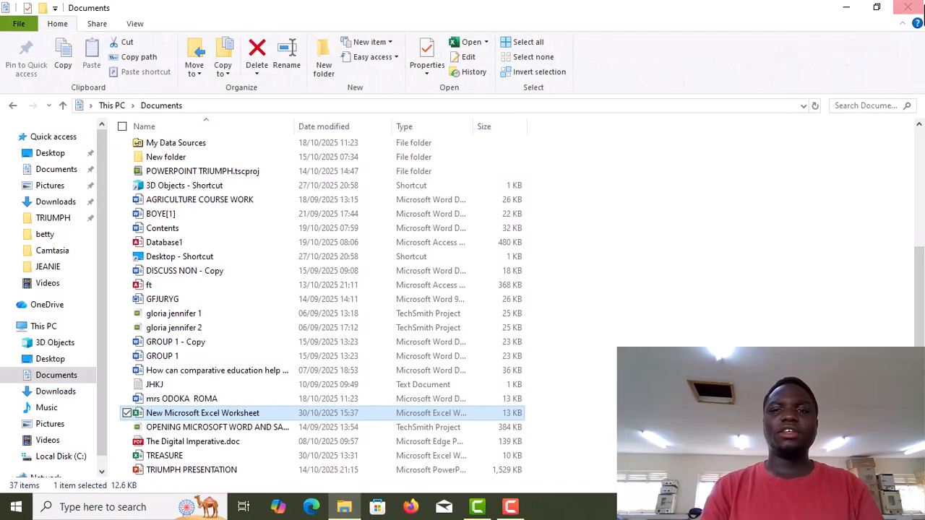
click(918, 8)
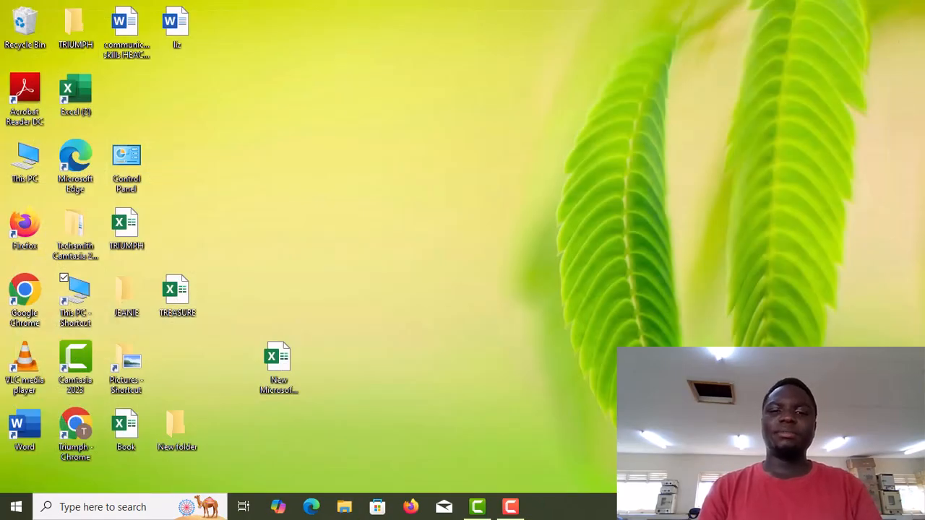